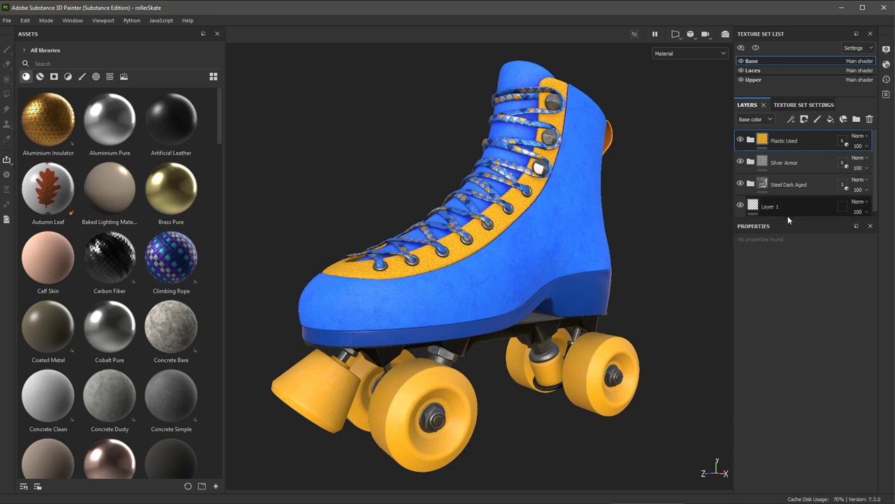
Step: Add a paint layer above Plastic Used in the Base texture set and name it Dirt
left_click_drag(788, 216, 788, 271)
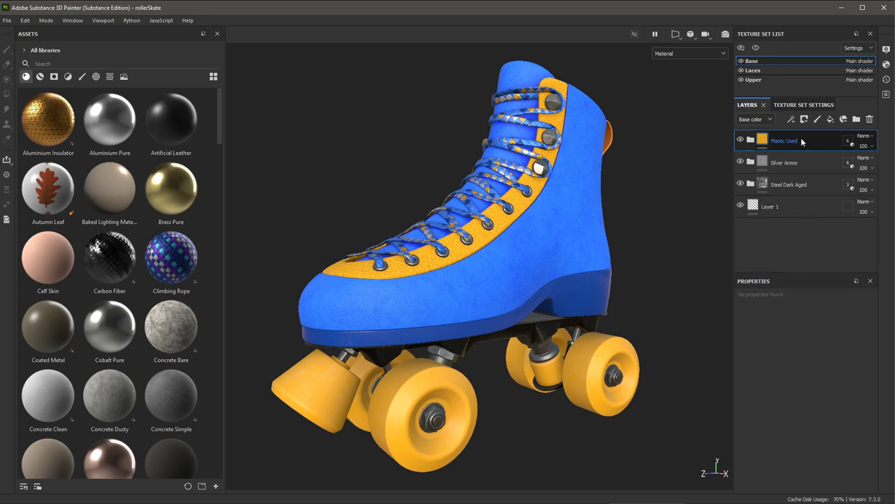
left_click(816, 120)
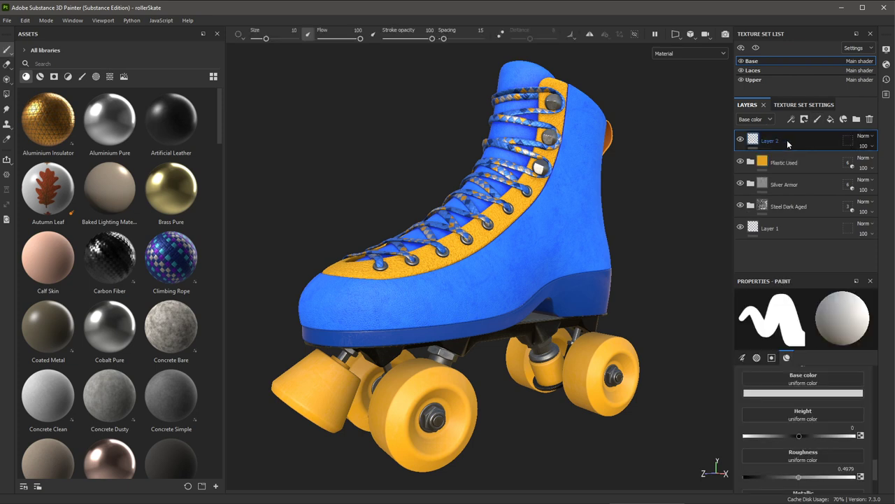
double_click(787, 143)
type("Dirt")
key("Return")
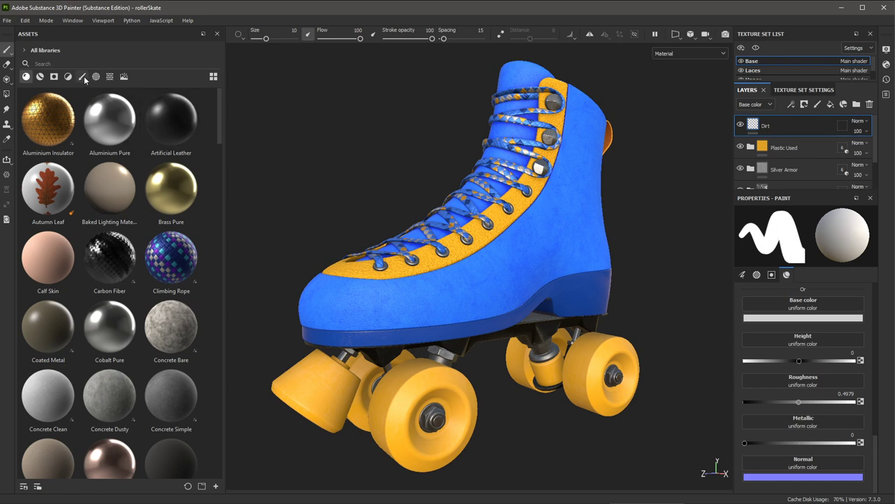
Step: Search the brush assets for "dirt", choose the Dirt 2 brush and make a test stroke in its preview
left_click(82, 77)
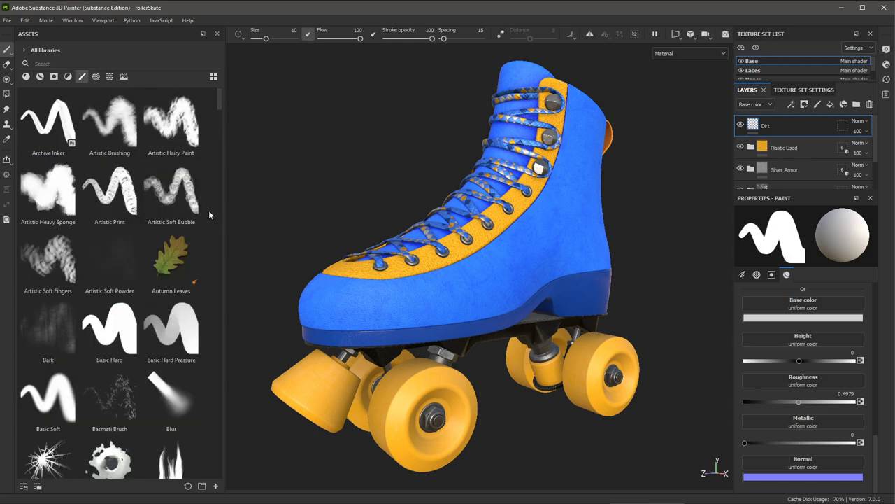
scroll(208, 211, "down", 15)
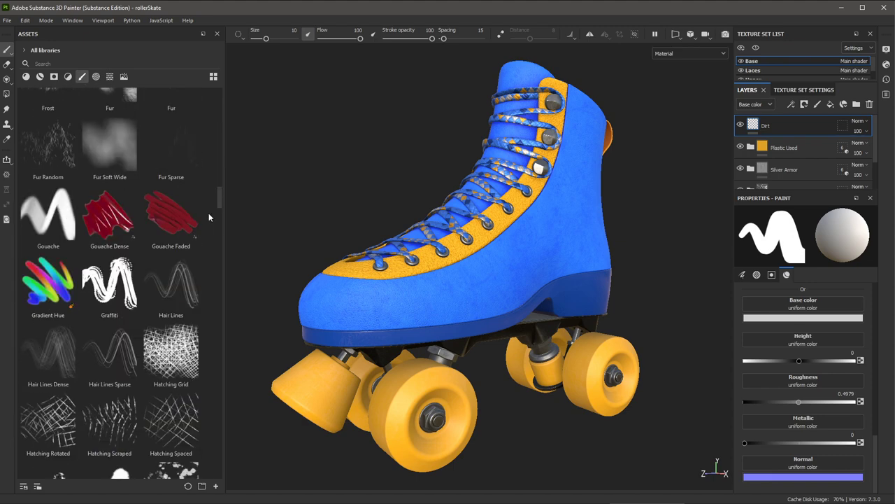
scroll(209, 213, "up", 4)
scroll(210, 216, "down", 10)
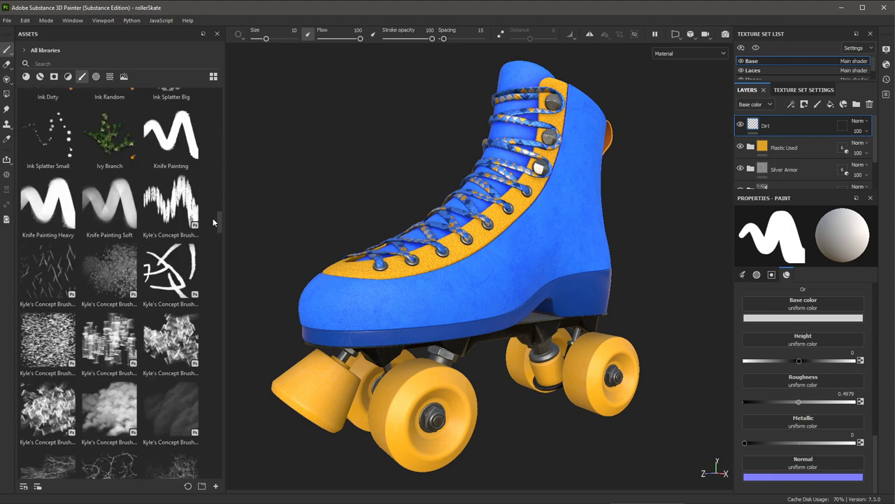
mouse_move(184, 203)
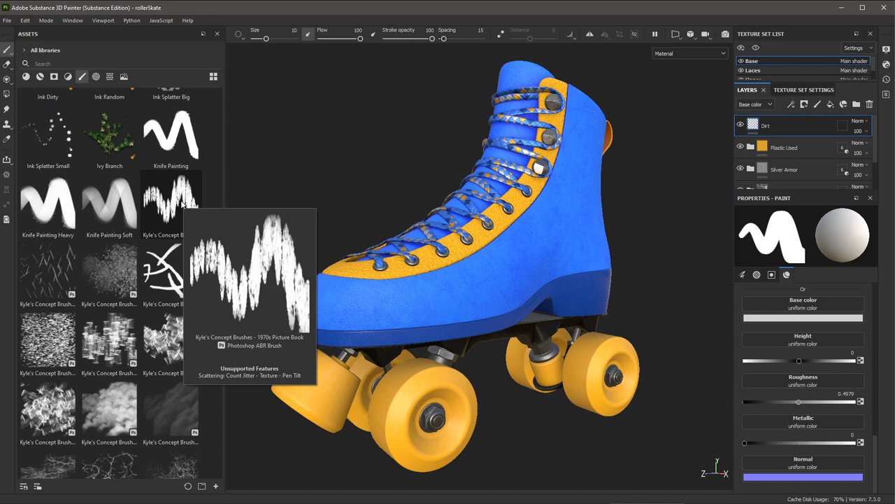
left_click(145, 63)
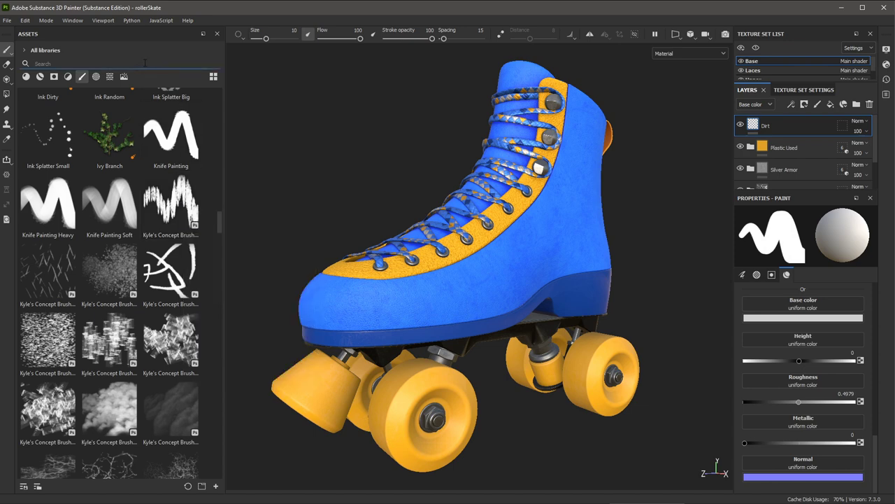
type("dirt")
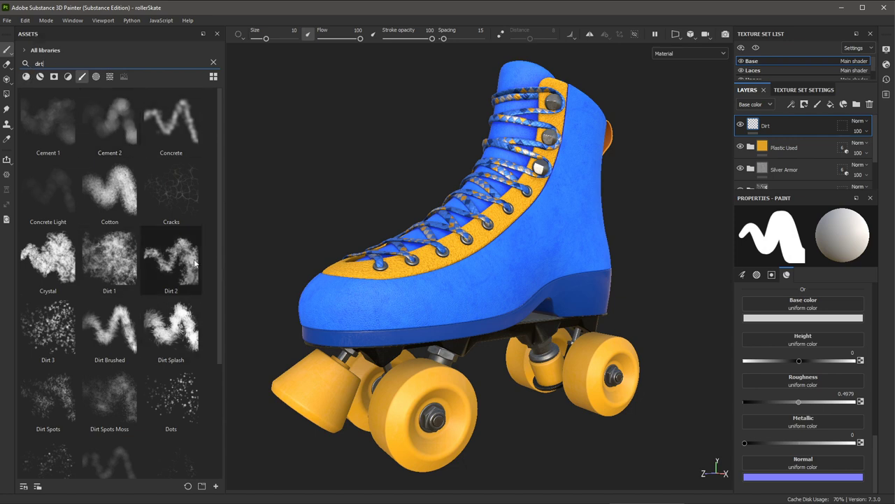
mouse_move(195, 263)
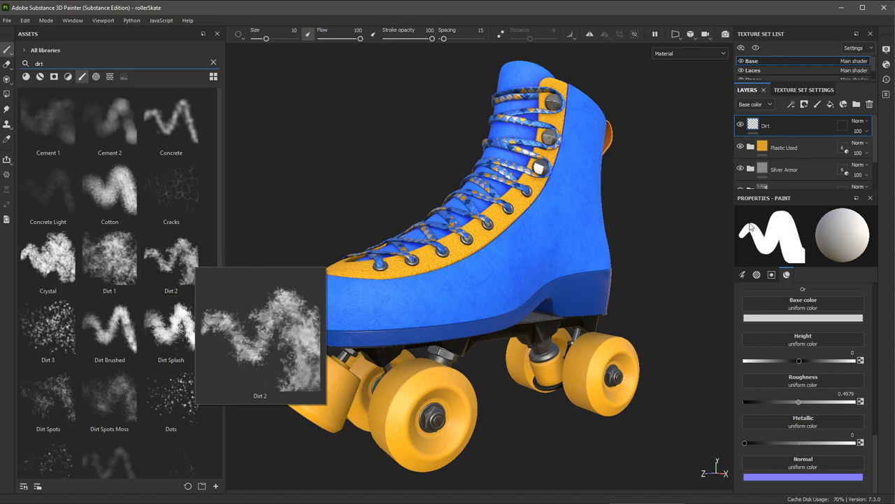
left_click(742, 274)
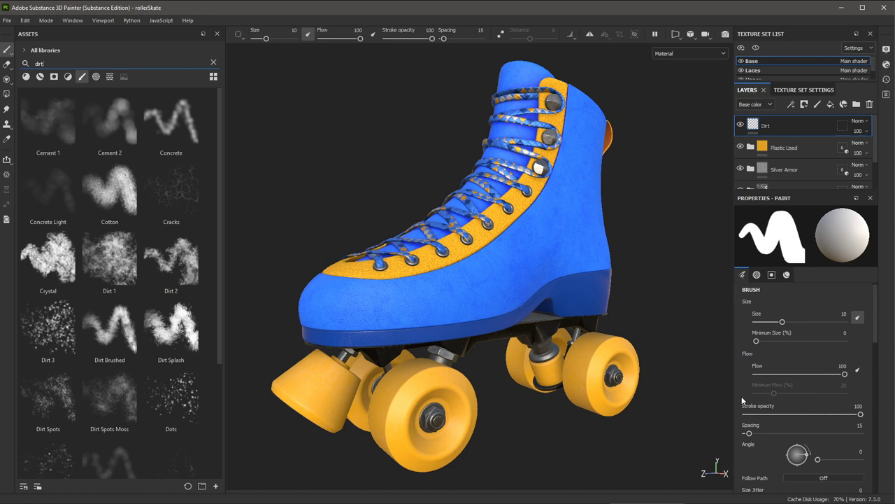
left_click(184, 262)
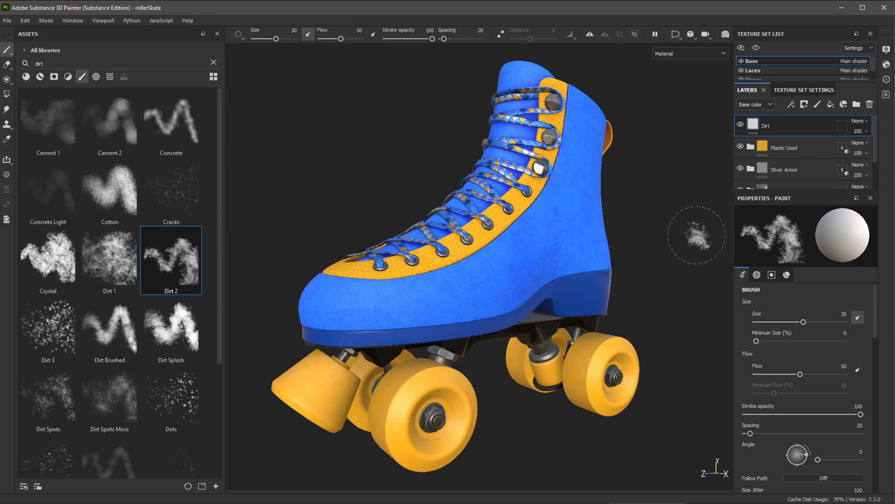
mouse_move(745, 230)
left_mouse_down()
mouse_move(771, 223)
mouse_move(784, 240)
mouse_move(763, 224)
left_mouse_up()
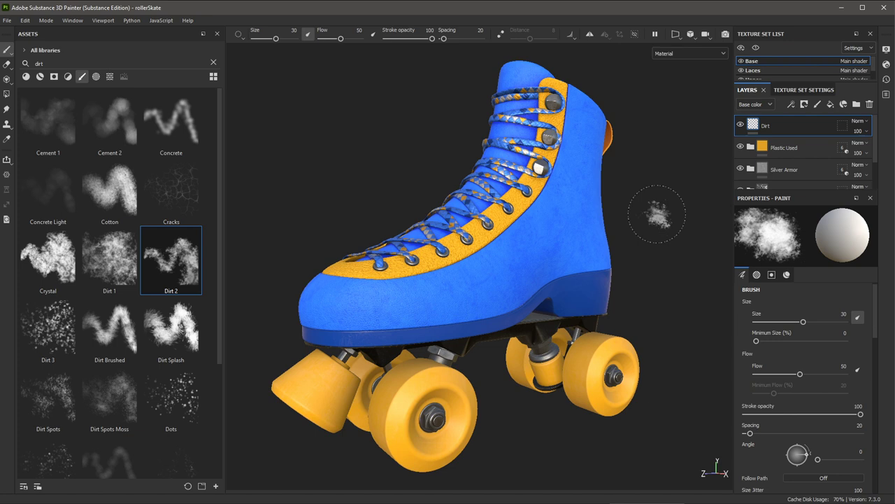
Step: Turn off the brush material's height, metal and nrm channels, keeping only color and rough
left_click(788, 274)
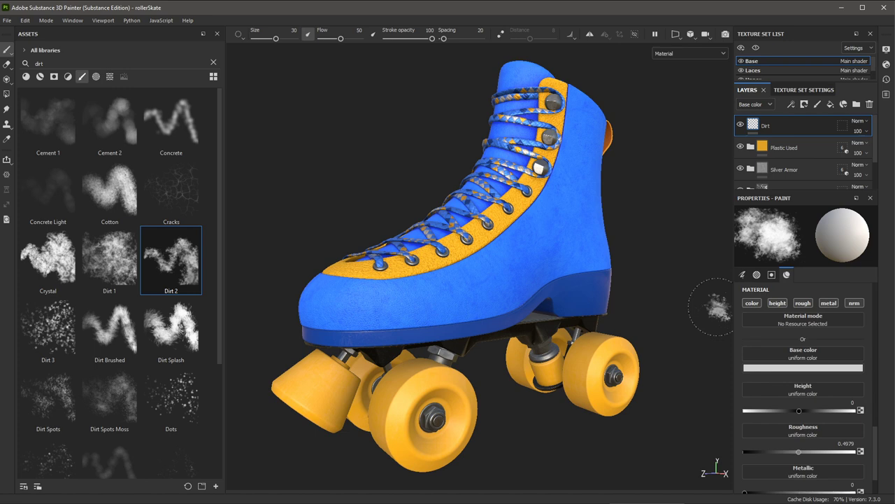
left_click(778, 305)
left_click(829, 305)
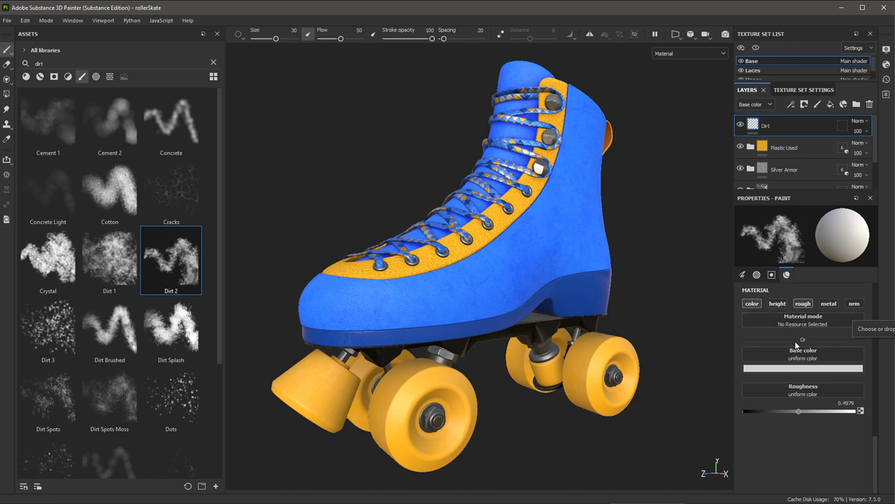
Step: Set the brush material's base color to a dark grayish brown and its roughness to 0.8423
left_click(747, 371)
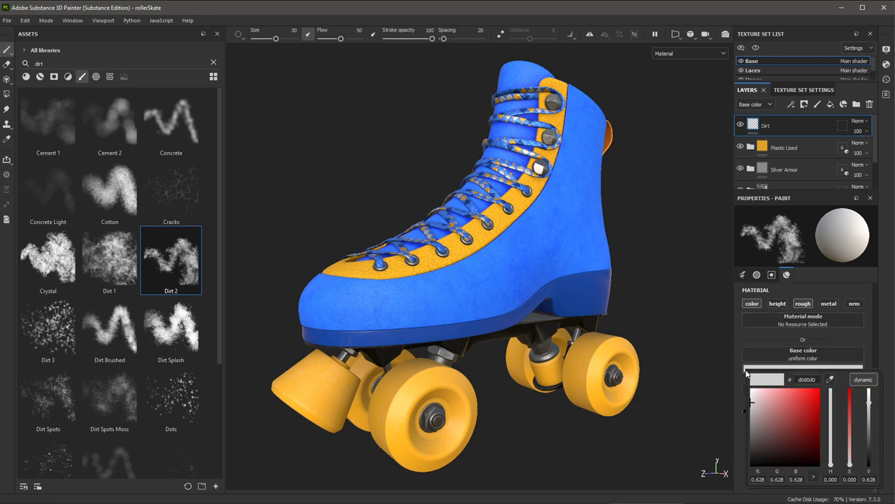
left_click(772, 430)
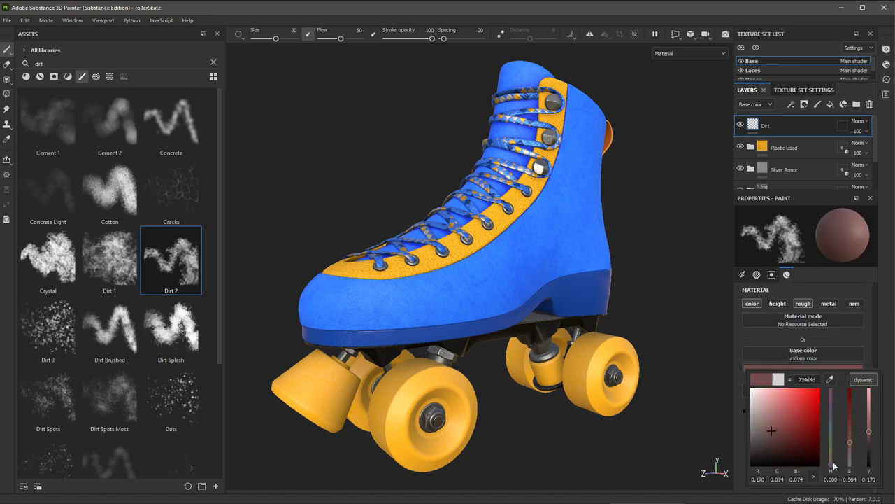
left_click_drag(833, 464, 831, 453)
left_click(762, 435)
left_click(760, 439)
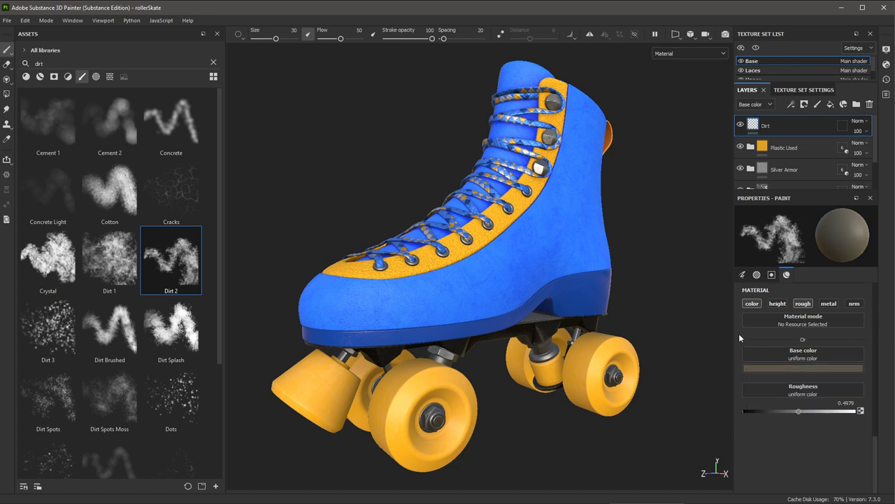
left_click_drag(801, 413, 842, 420)
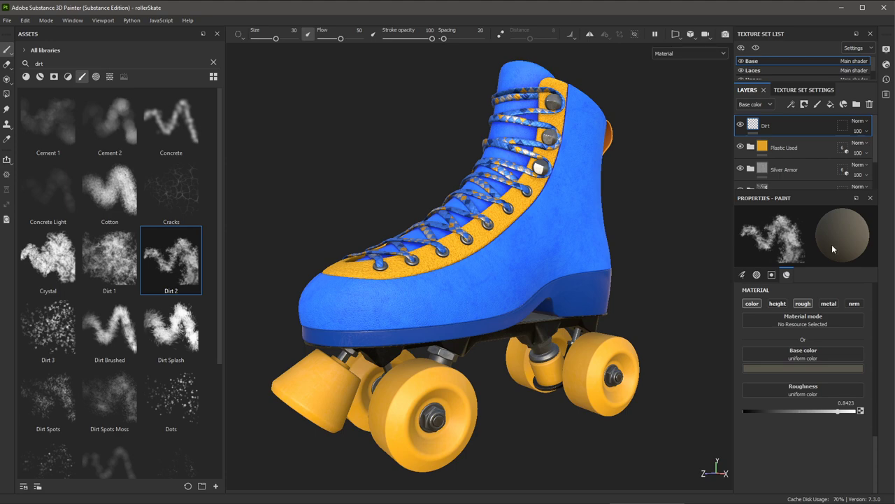
Step: Try painting dirt around the outer face of the front wheel, and undo the strokes
mouse_move(481, 417)
middle_mouse_down("alt")
mouse_move(494, 394)
mouse_move(509, 290)
middle_mouse_up("alt")
right_click_drag(467, 279, 515, 279, "alt")
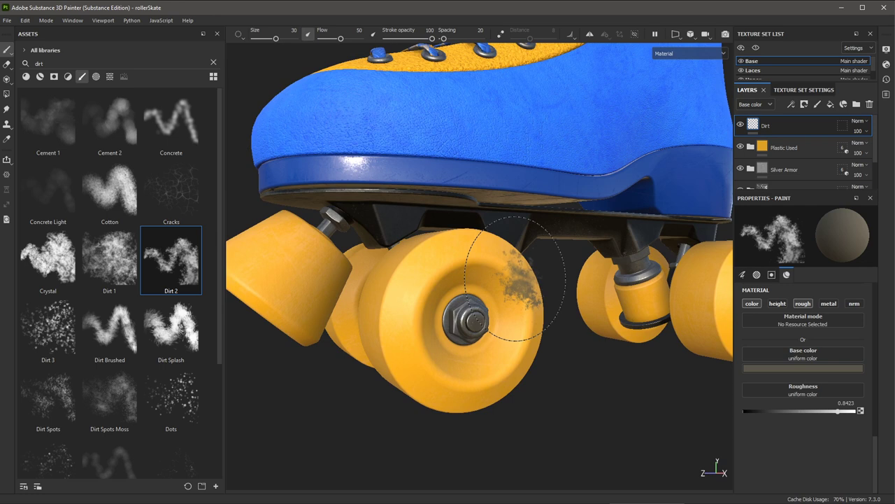
mouse_move(498, 271)
left_mouse_down()
mouse_move(448, 267)
mouse_move(422, 297)
mouse_move(409, 337)
mouse_move(437, 377)
mouse_move(504, 372)
mouse_move(514, 315)
mouse_move(455, 385)
mouse_move(562, 359)
left_mouse_up()
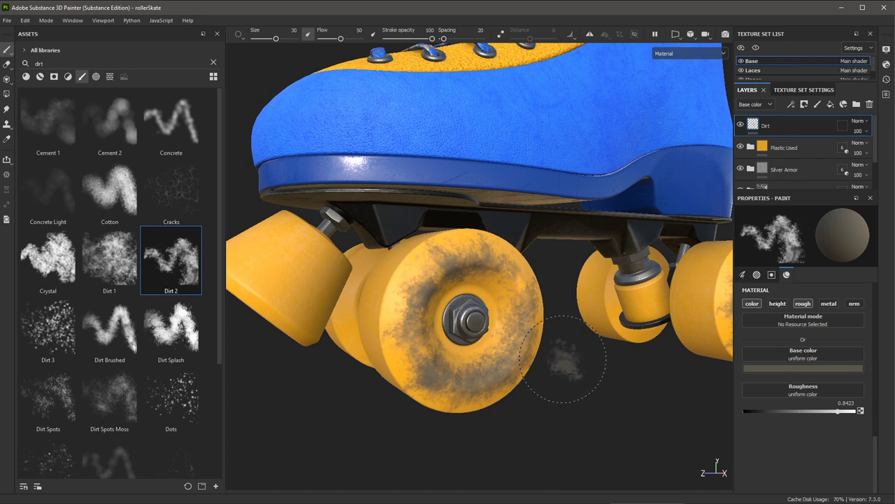
key("ctrl+z")
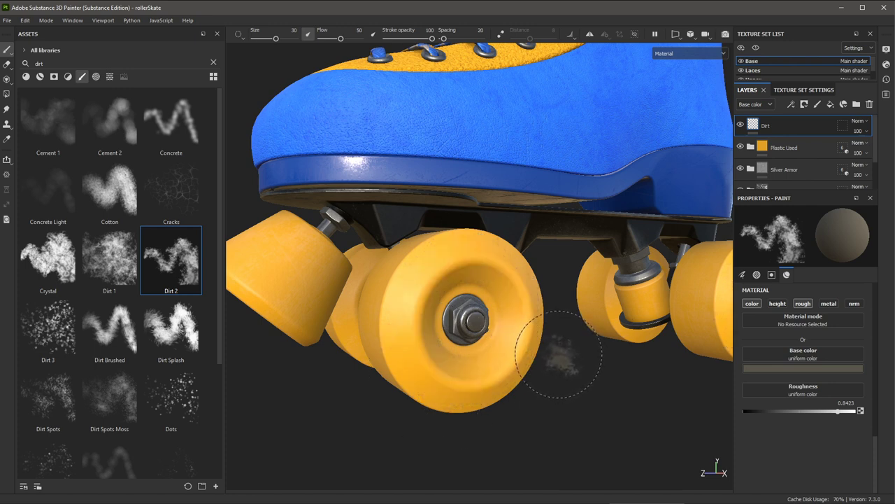
key("ctrl+z")
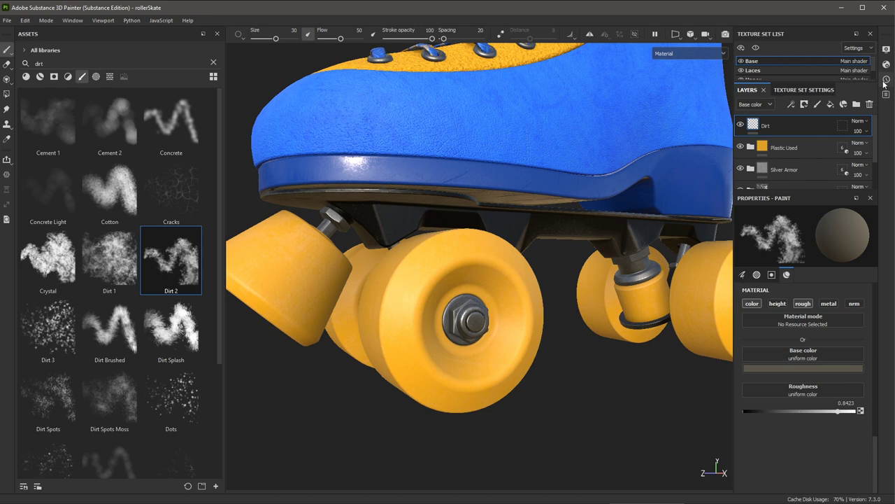
Step: Examine the history of recorded actions down to the last added stroke, and close it
left_click(886, 80)
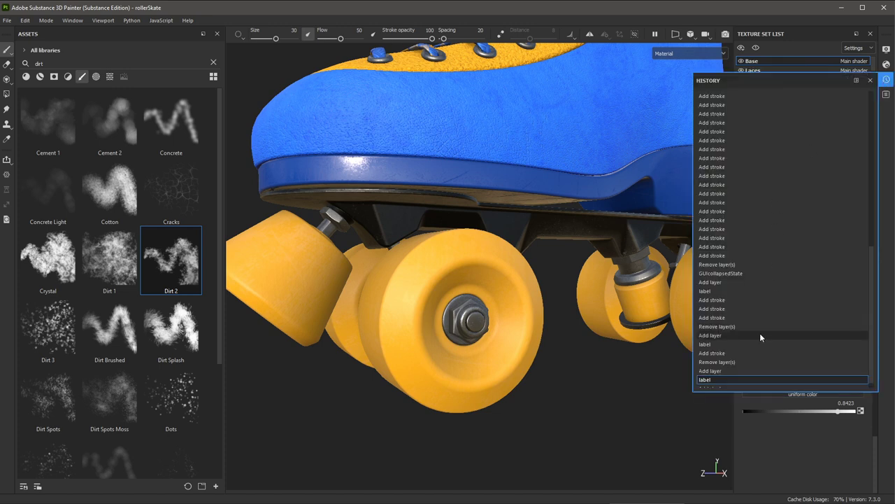
scroll(761, 334, "down", 1)
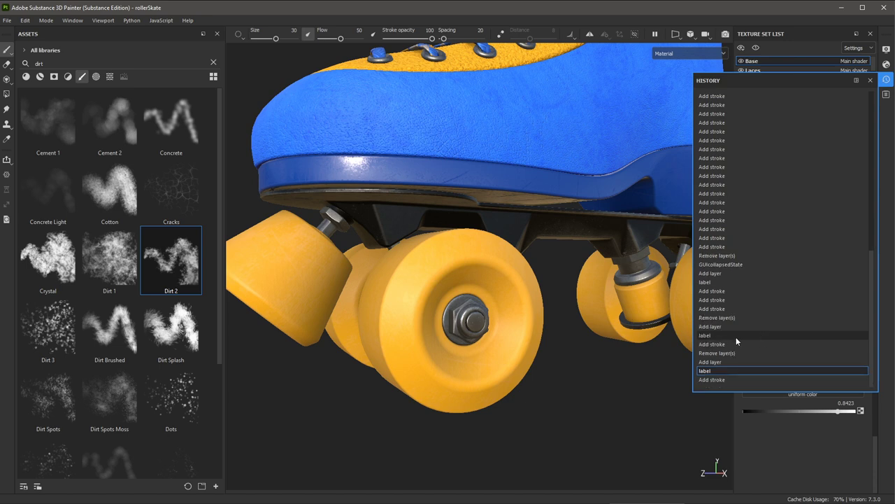
left_click(718, 379)
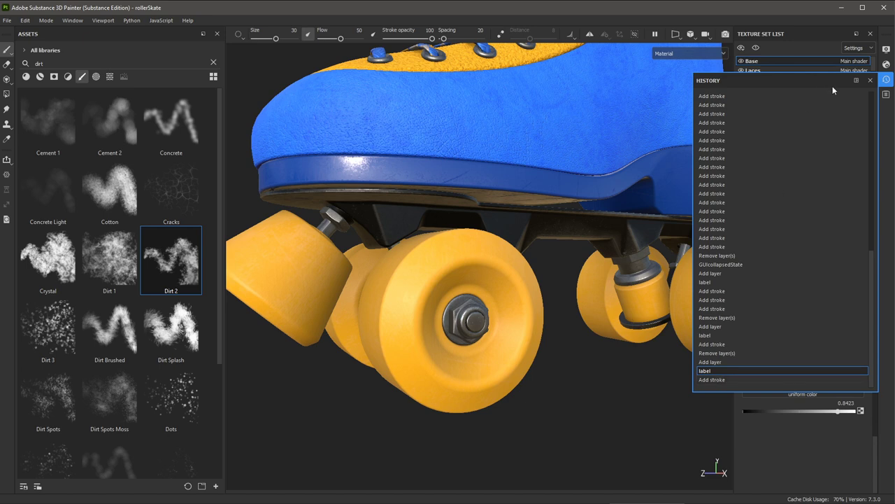
left_click(870, 80)
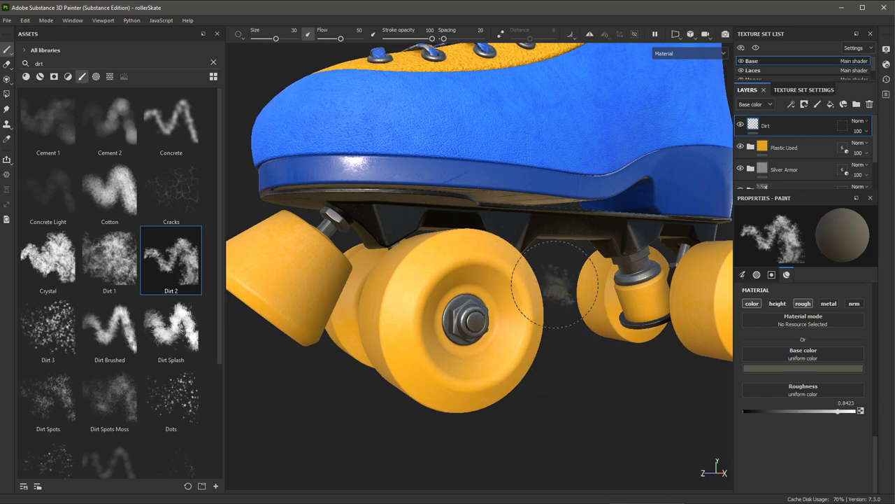
Step: Try a single dab of dirt on the blue upper near the toe, and undo it
left_click_drag(556, 287, 403, 77, "alt")
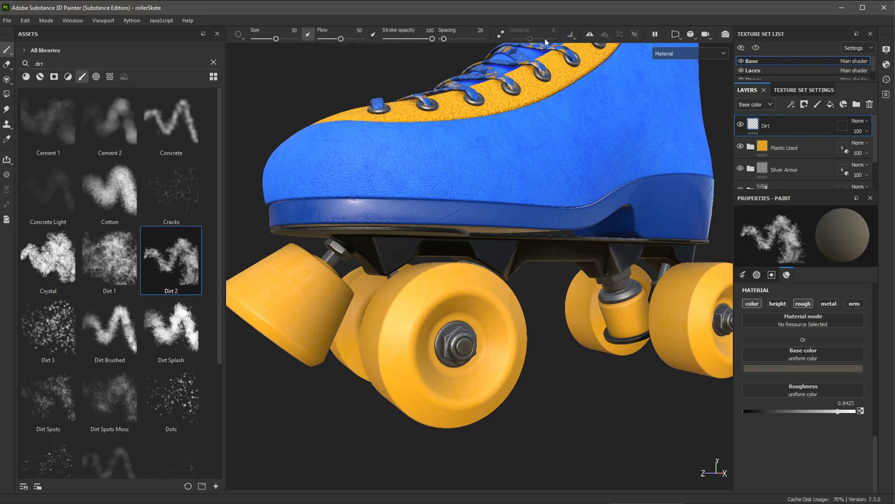
left_click(447, 163)
key("ctrl+z")
Step: Try the Brush Outline Cursor and a short dirt stroke on the front wheel, and undo the painting
left_click(743, 275)
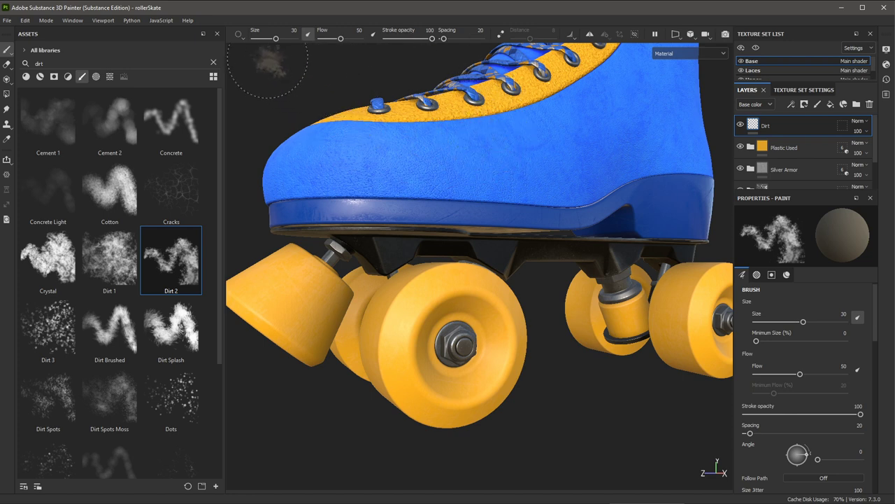
left_click(240, 36)
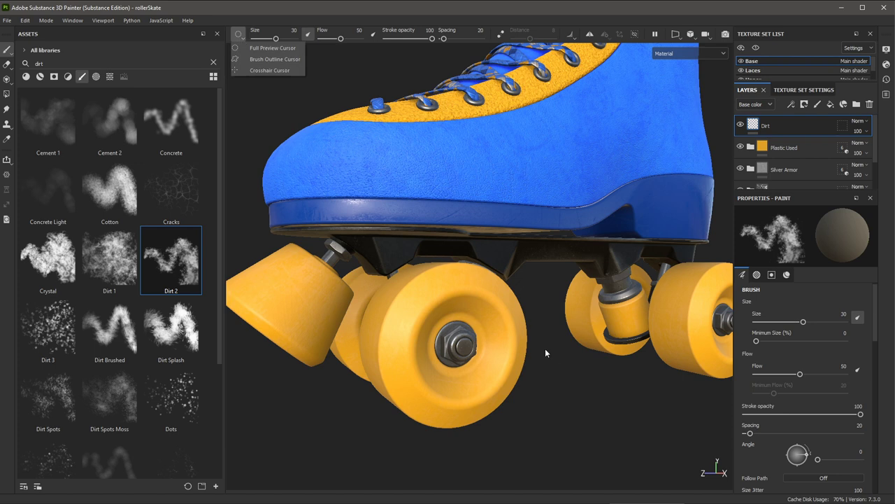
left_click(273, 59)
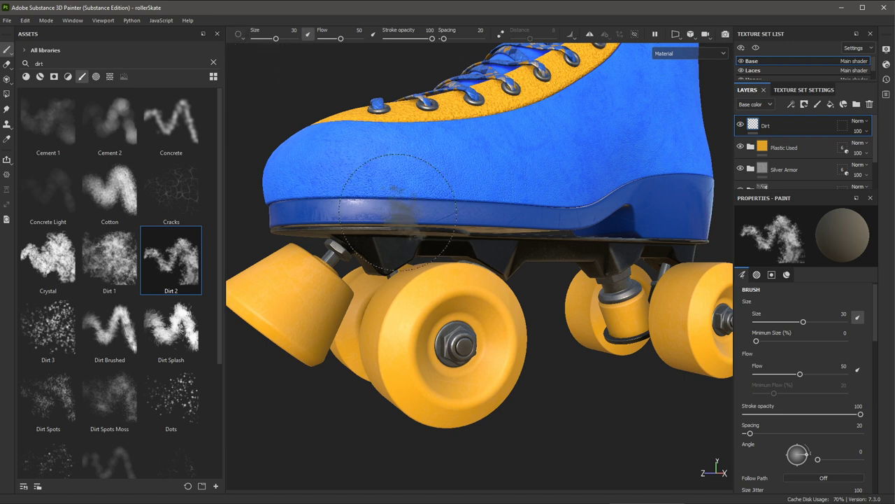
left_click(445, 286)
left_click_drag(442, 289, 432, 301)
key("ctrl+z")
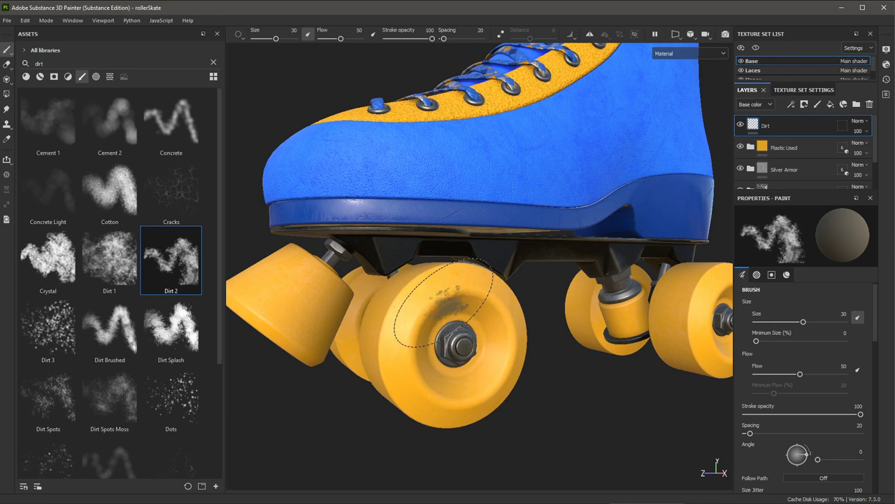
Step: Switch the brush to an alternative cursor display and restore the Full Preview Cursor
left_click(241, 35)
left_click(259, 59)
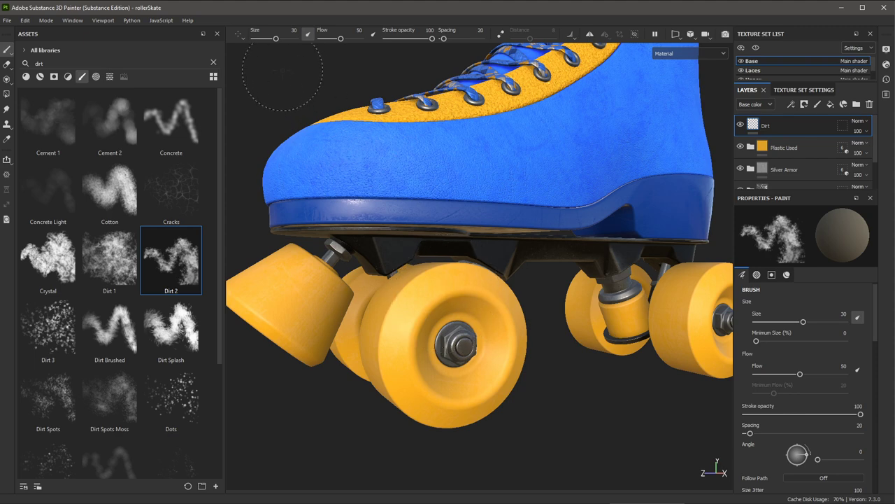
left_click(240, 35)
left_click(260, 55)
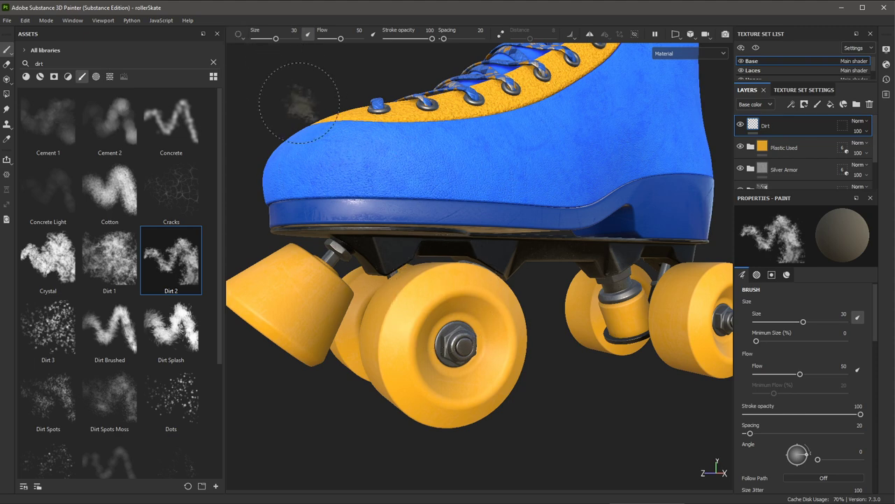
mouse_move(498, 355)
left_mouse_down()
mouse_move(478, 339)
mouse_move(501, 351)
left_mouse_up()
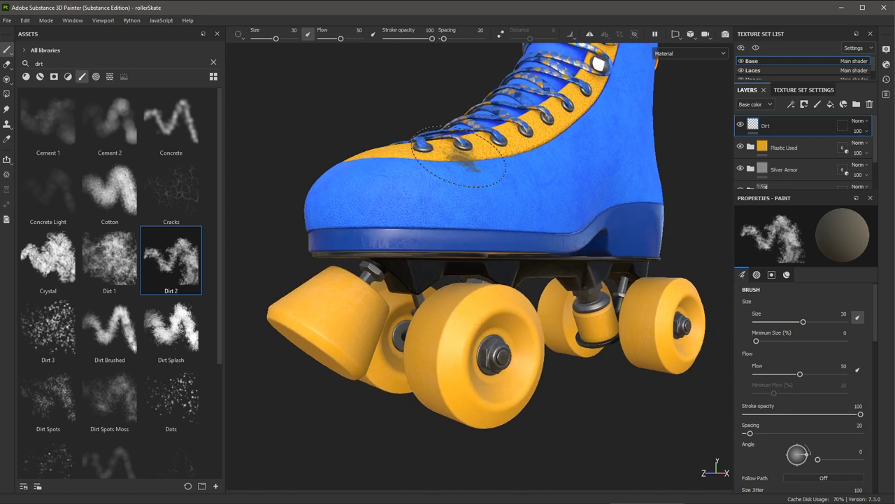
Step: Turn on mirror symmetry, set the brush size to 27.42, and try a mirrored dirt dab on the front wheels' treads
left_click(590, 36)
mouse_move(587, 70)
left_mouse_down("alt")
mouse_move(616, 140)
mouse_move(644, 298)
left_mouse_up("alt")
right_click_drag(644, 298, 550, 266, "alt")
mouse_move(549, 265)
left_mouse_down("alt")
mouse_move(590, 280)
mouse_move(569, 256)
mouse_move(533, 281)
mouse_move(606, 296)
mouse_move(593, 292)
mouse_move(595, 315)
left_mouse_up("alt")
key("[")
middle_click_drag(571, 372, 561, 367, "alt")
mouse_move(561, 366)
left_mouse_down("alt")
mouse_move(577, 350)
mouse_move(605, 378)
left_mouse_up("alt")
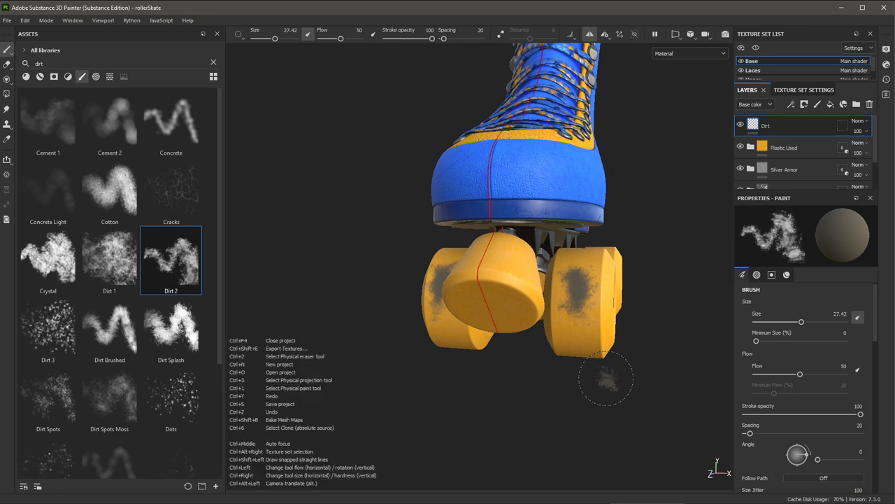
Step: Lower the Dirt 2 brush flow to 10 for lighter dirt on the front wheel
left_click_drag(626, 344, 523, 304, "alt")
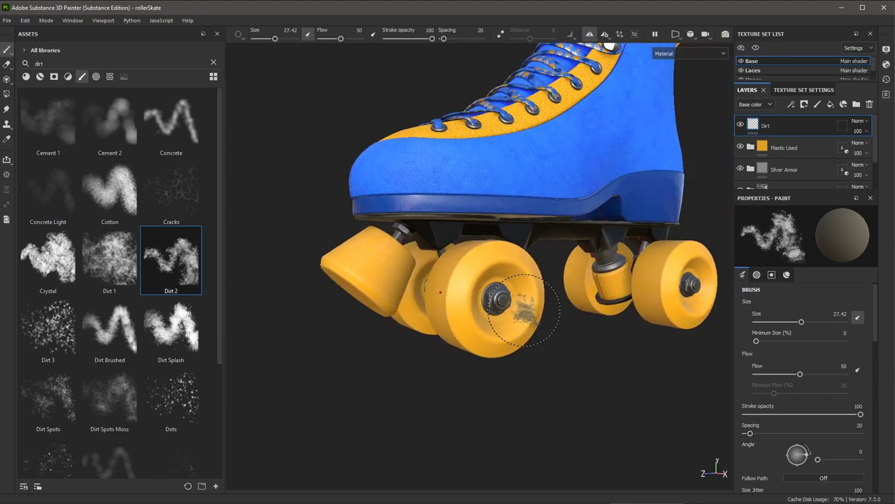
scroll(522, 305, "up", 2)
middle_click_drag(513, 317, 532, 336, "alt")
scroll(589, 355, "up", 1)
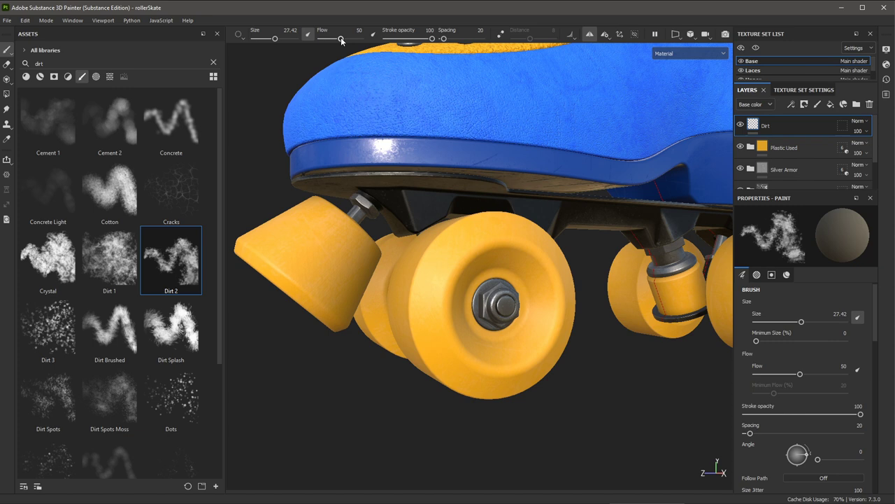
left_click_drag(341, 41, 325, 39)
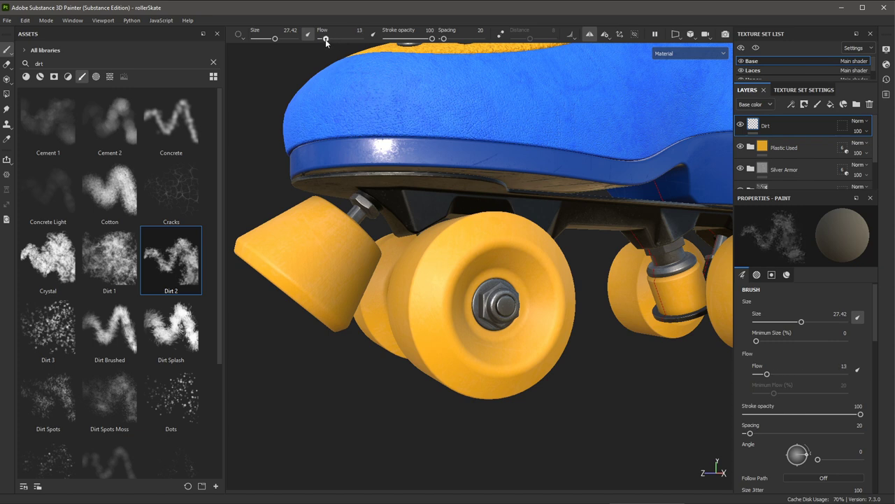
right_click_drag(454, 280, 480, 280, "alt")
mouse_move(480, 280)
left_mouse_down("alt")
mouse_move(498, 307)
mouse_move(494, 299)
left_mouse_up("alt")
Step: Try light dirt dabs in the recess around the front wheel's axle nut, and undo them
left_click(494, 298)
key("ctrl+z")
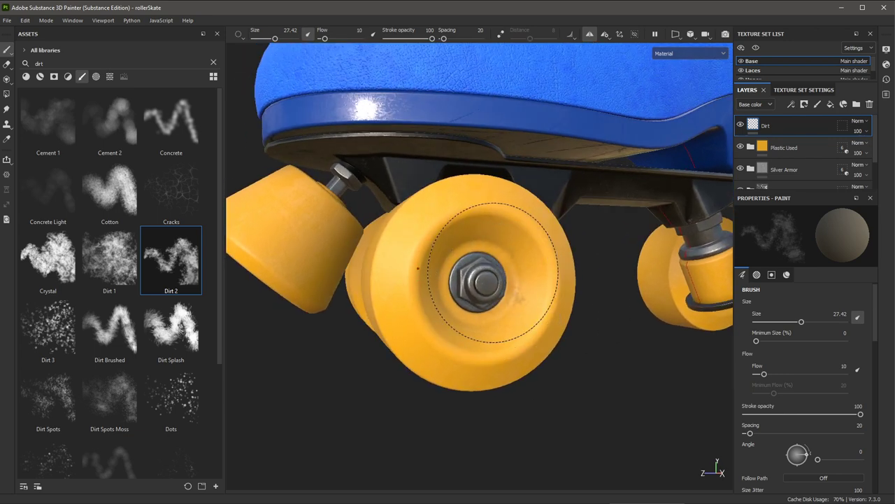
left_click(511, 258)
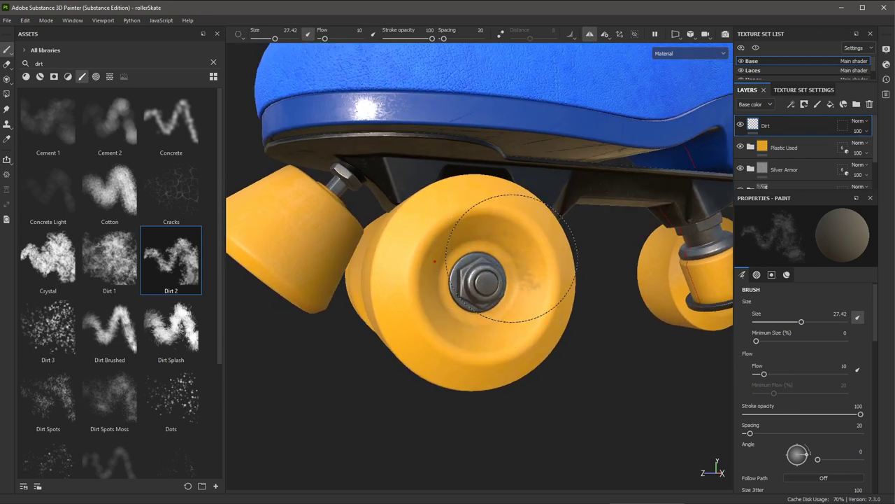
left_click_drag(510, 257, 522, 263)
key("ctrl+z")
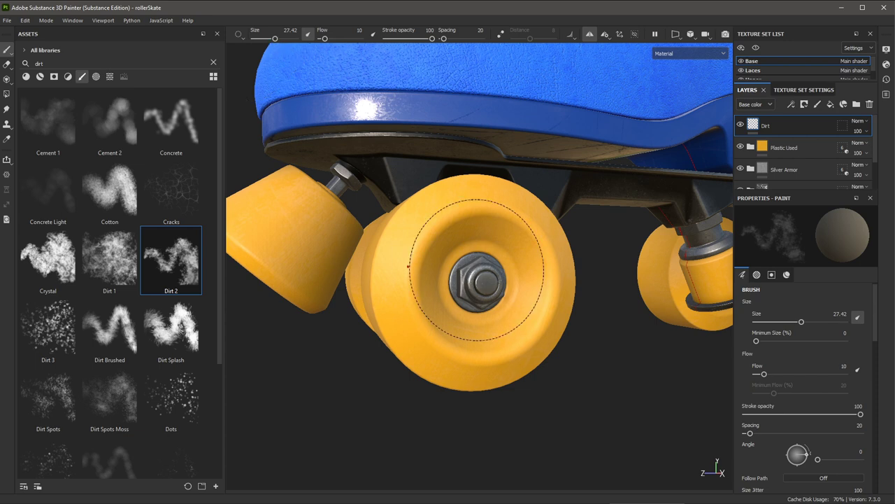
left_click_drag(500, 259, 521, 255)
Step: Try adjusting the brush size and hardness interactively over the front wheel, and settle on a size of 17.15
key("ctrl")
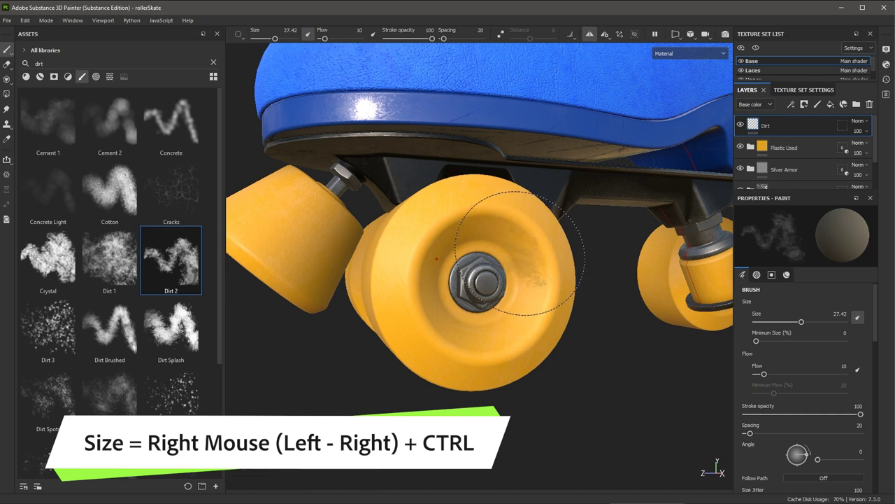
mouse_move(519, 251)
right_mouse_down("ctrl")
mouse_move(559, 250)
mouse_move(490, 245)
mouse_move(524, 248)
right_mouse_up("ctrl")
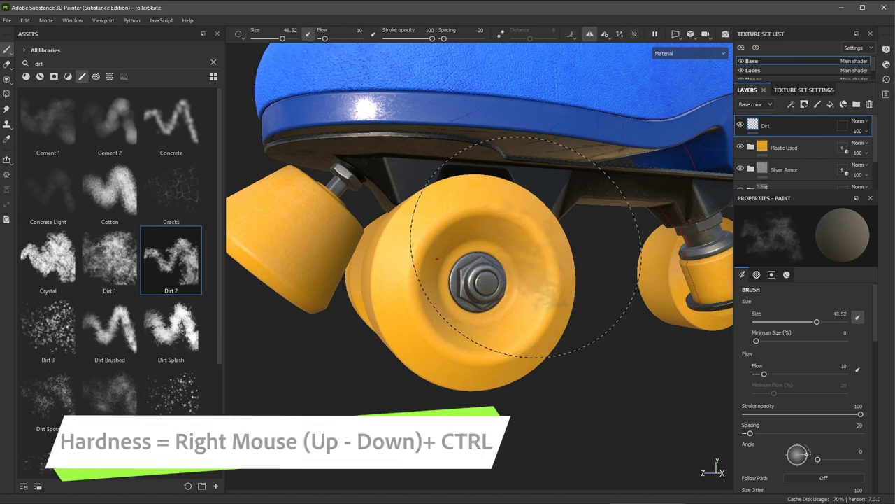
right_click_drag(525, 246, 526, 270, "ctrl")
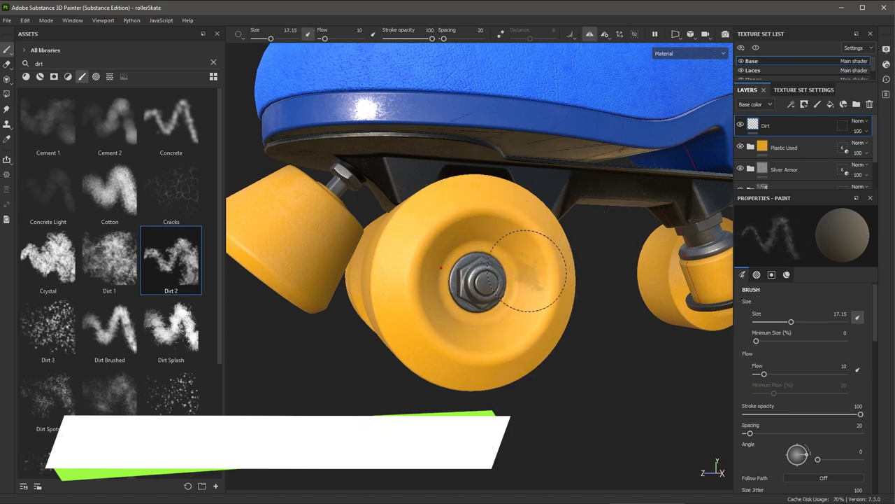
left_click_drag(510, 248, 532, 254, "alt")
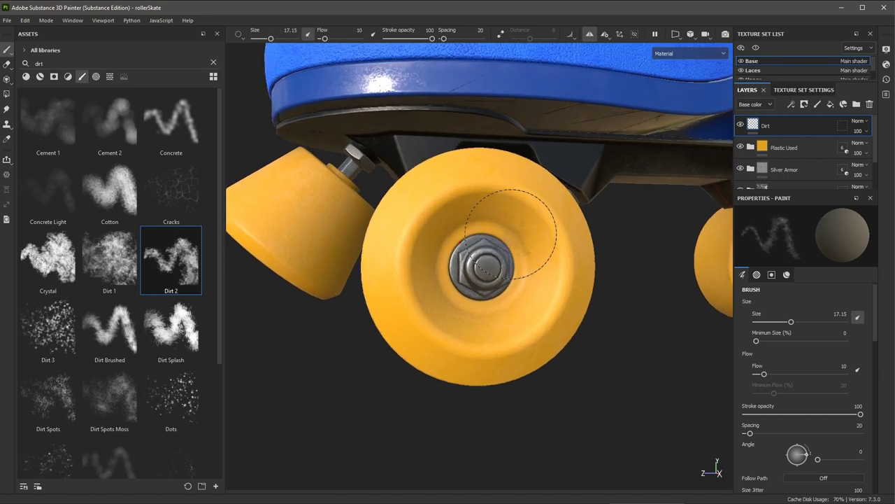
Step: Set the brush size to 16.34 and paint light dirt around the axle nut in the front wheel's recess
right_click_drag(511, 234, 500, 223, "ctrl")
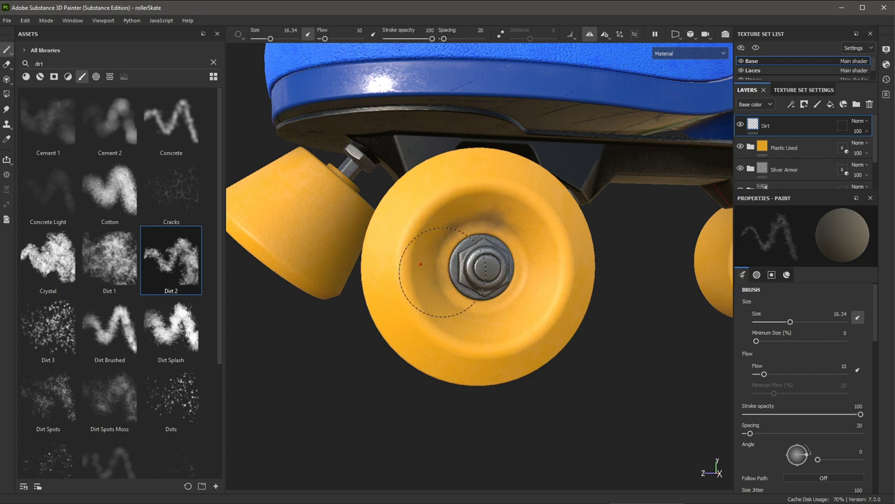
mouse_move(439, 259)
left_mouse_down()
mouse_move(429, 329)
mouse_move(464, 329)
mouse_move(499, 301)
left_mouse_up()
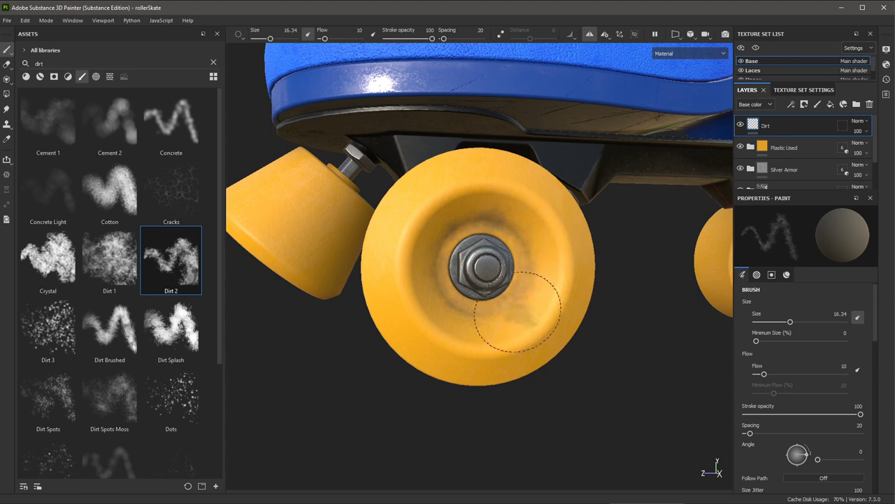
mouse_move(549, 310)
left_mouse_down("alt")
mouse_move(604, 300)
mouse_move(559, 313)
mouse_move(574, 306)
mouse_move(622, 326)
mouse_move(572, 345)
mouse_move(569, 312)
mouse_move(514, 317)
mouse_move(404, 295)
left_mouse_up("alt")
middle_click_drag(404, 296, 468, 282, "alt")
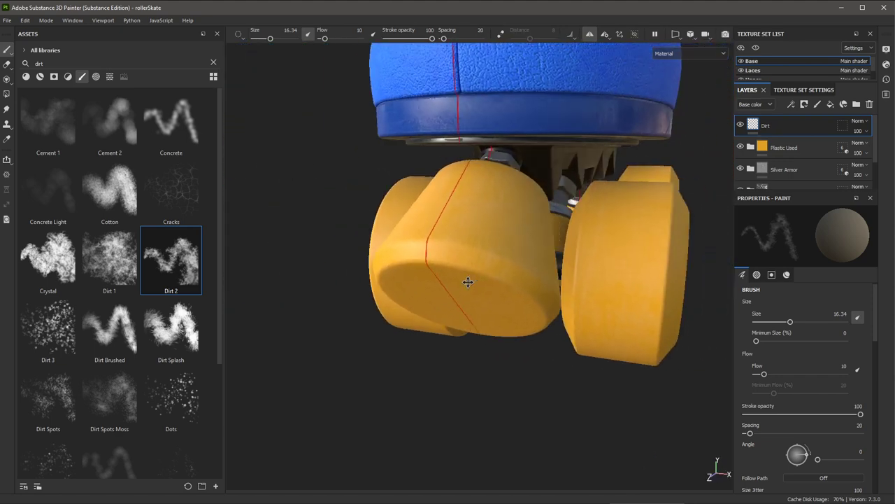
mouse_move(467, 282)
left_mouse_down("alt")
mouse_move(388, 296)
mouse_move(414, 277)
mouse_move(512, 251)
left_mouse_up("alt")
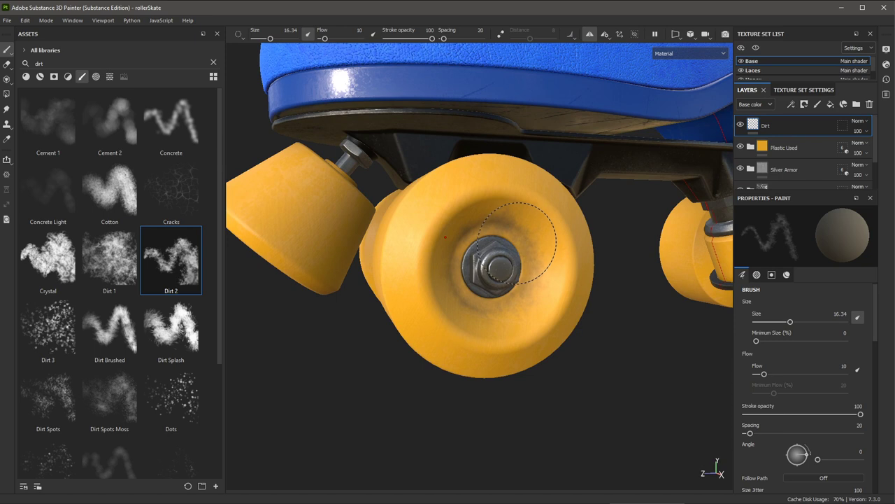
left_click_drag(487, 216, 482, 284, "alt")
left_click_drag(534, 268, 487, 259, "alt")
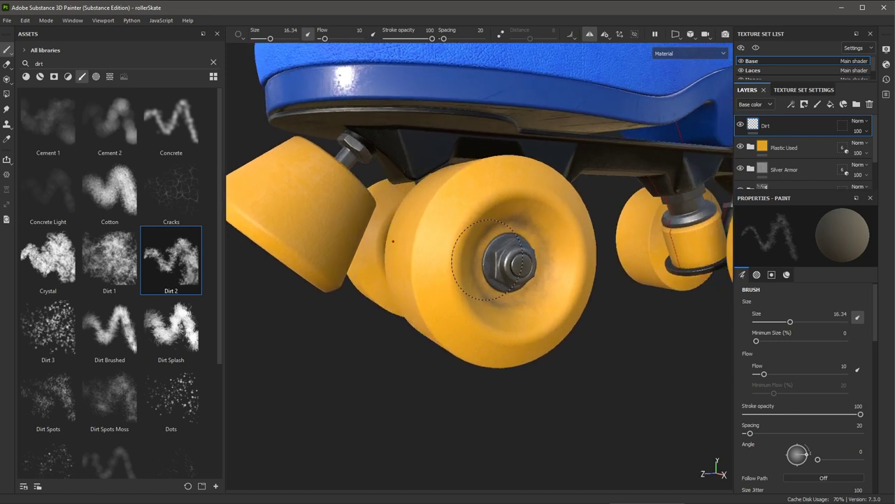
Step: Set the brush size to 25.2 and paint dirt around the treads of the mirrored front wheels
left_click_drag(413, 308, 531, 250, "alt")
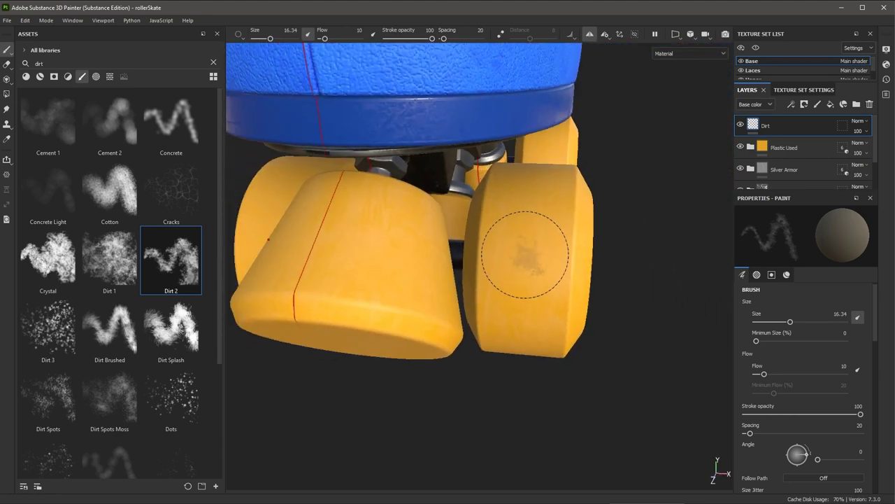
right_click_drag(520, 248, 552, 248, "ctrl")
mouse_move(530, 199)
left_mouse_down()
mouse_move(514, 261)
mouse_move(536, 244)
mouse_move(546, 379)
left_mouse_up()
left_click_drag(529, 348, 492, 349)
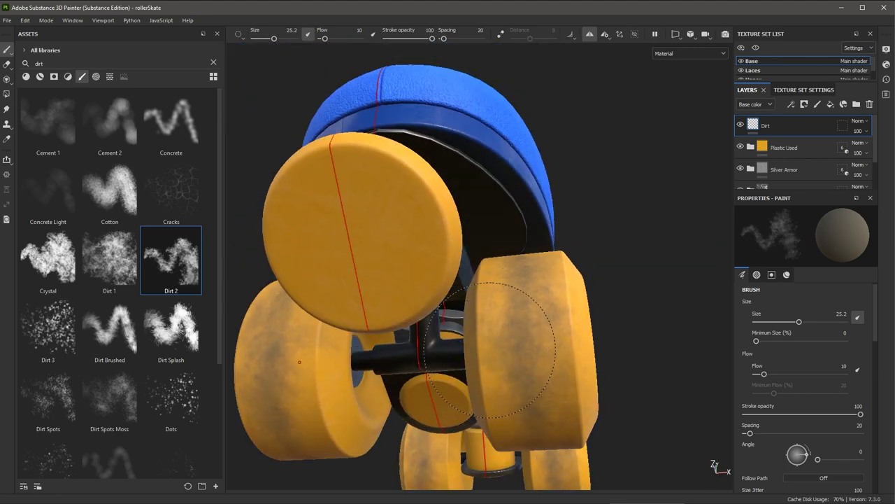
Step: Paint dirt along the treads of the mirrored rear wheels
mouse_move(528, 276)
left_mouse_down("alt")
mouse_move(548, 305)
mouse_move(490, 243)
left_mouse_up("alt")
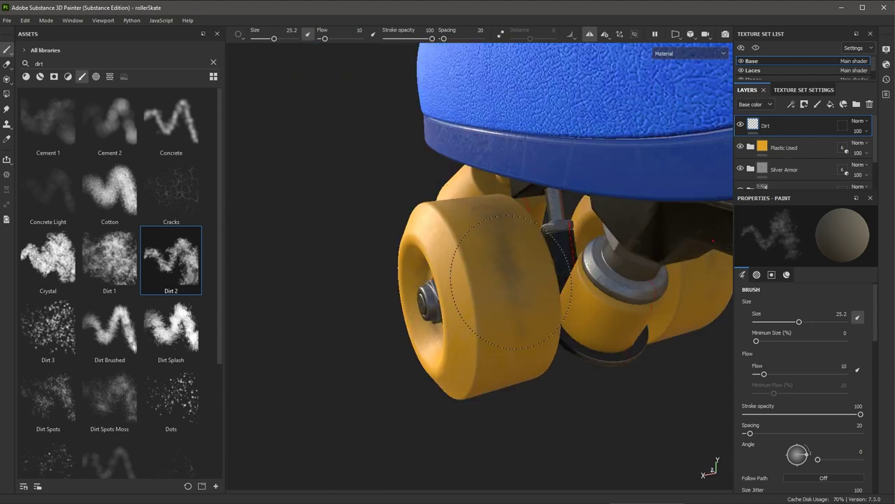
left_click_drag(512, 281, 525, 260, "alt")
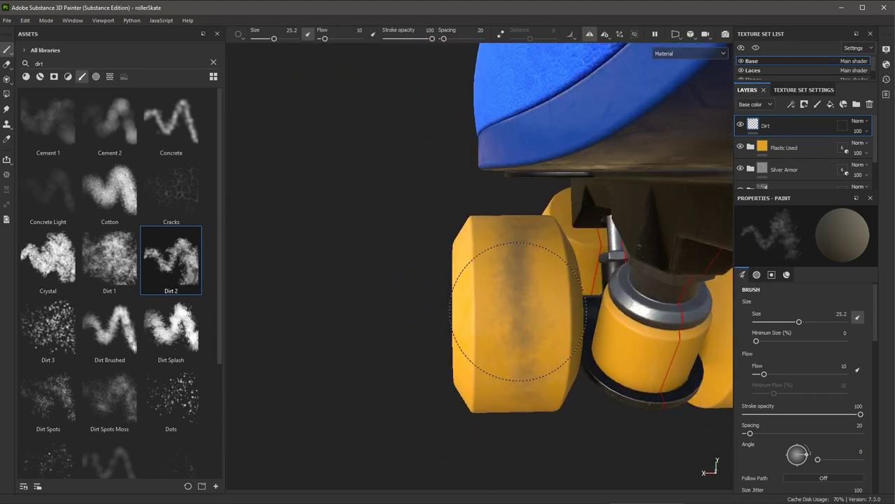
left_click_drag(567, 396, 536, 148, "alt")
left_click_drag(513, 205, 469, 188)
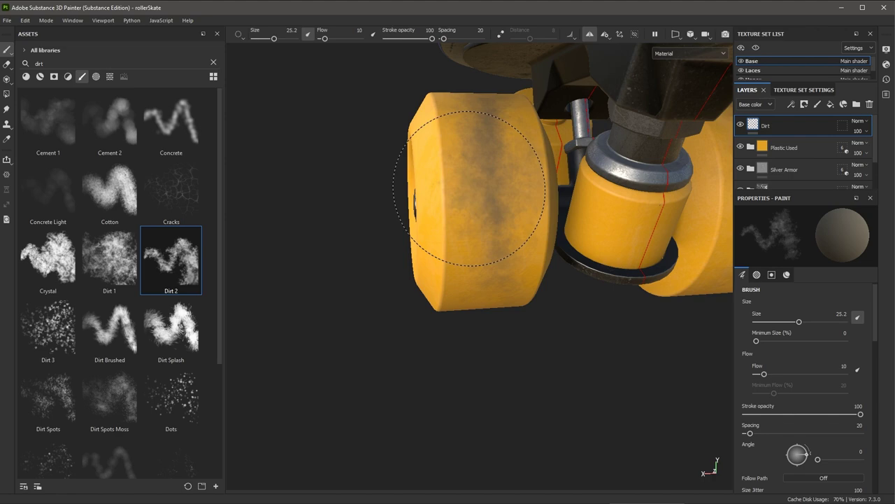
Step: Set the brush size to 19.35 and add light dirt to the front wheel's outer face and tread edges
left_click_drag(485, 135, 498, 356, "alt")
right_click_drag(498, 356, 595, 384, "alt")
right_click_drag(549, 289, 525, 289, "ctrl")
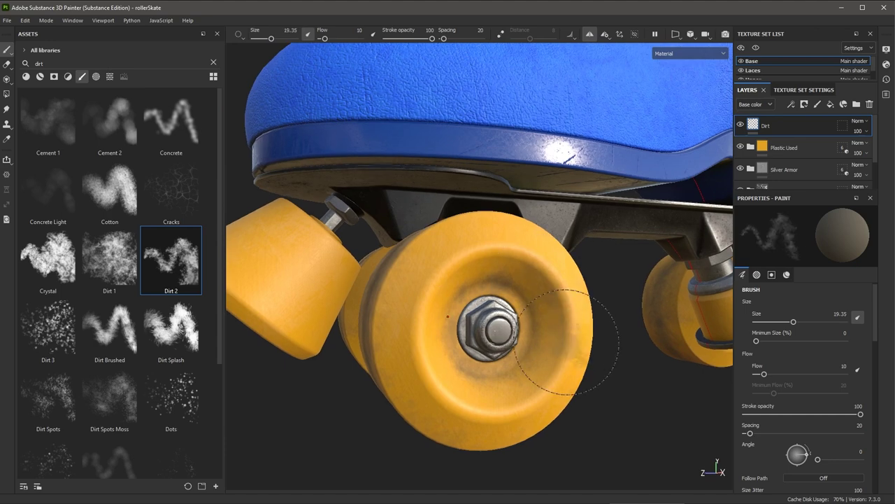
right_click_drag(516, 255, 468, 306, "alt")
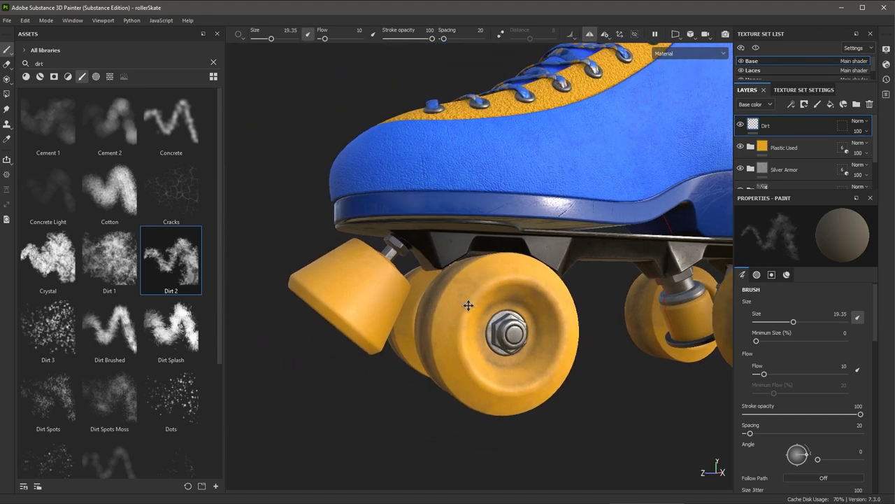
mouse_move(468, 305)
left_mouse_down("alt")
mouse_move(595, 394)
mouse_move(499, 275)
left_mouse_up("alt")
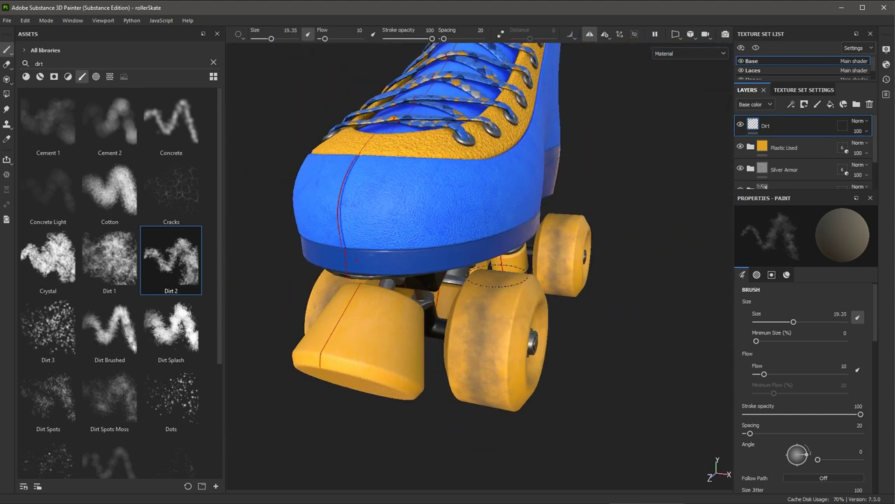
mouse_move(477, 405)
left_mouse_down("alt")
mouse_move(532, 391)
mouse_move(565, 401)
mouse_move(516, 370)
mouse_move(568, 357)
mouse_move(628, 362)
mouse_move(520, 285)
mouse_move(451, 385)
mouse_move(522, 200)
left_mouse_up("alt")
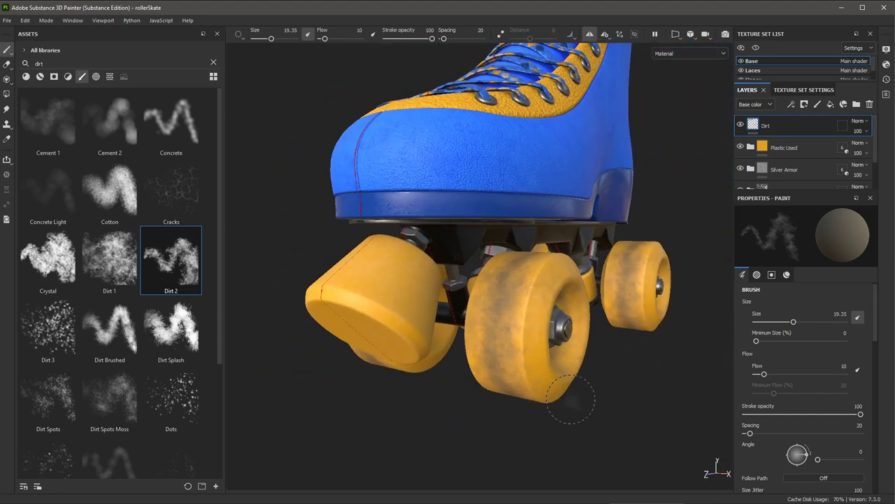
Step: Try the Eraser on the dirt of the front wheel's tread, undo the erasing, and return to the Paint tool
left_click(5, 68)
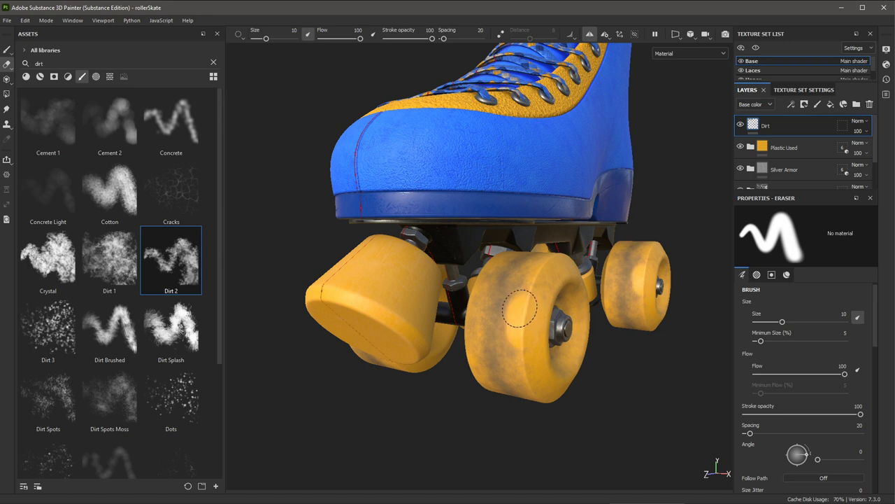
left_click_drag(519, 309, 514, 339)
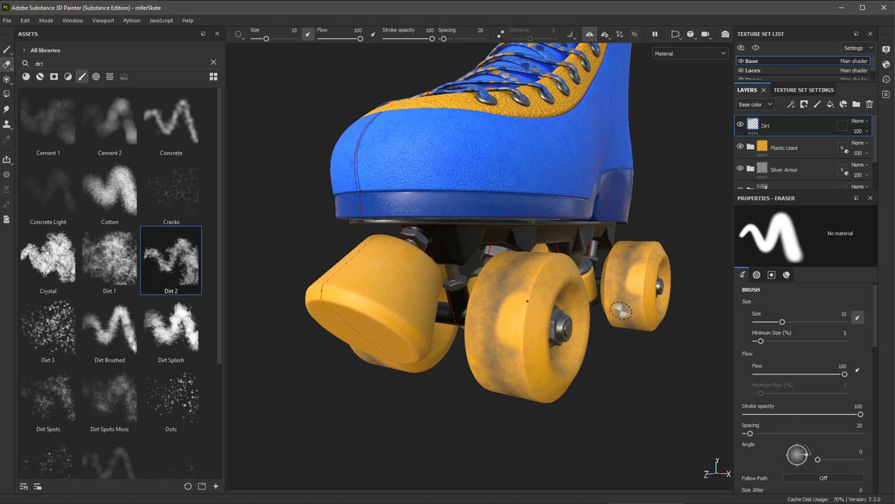
key("ctrl+z")
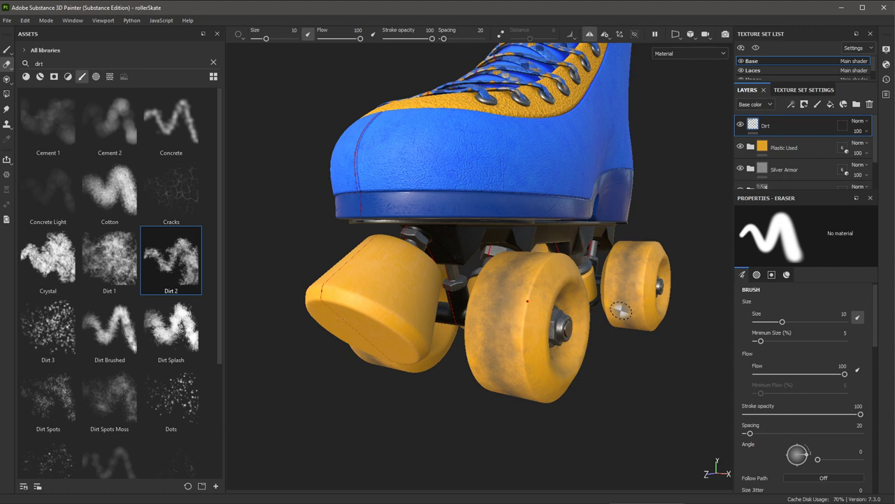
left_click(7, 50)
Step: Paint mirrored dirt on the sides of the yellow toe stop, enlarging the brush to 22.28
mouse_move(538, 307)
left_mouse_down("alt")
mouse_move(521, 276)
mouse_move(552, 325)
left_mouse_up("alt")
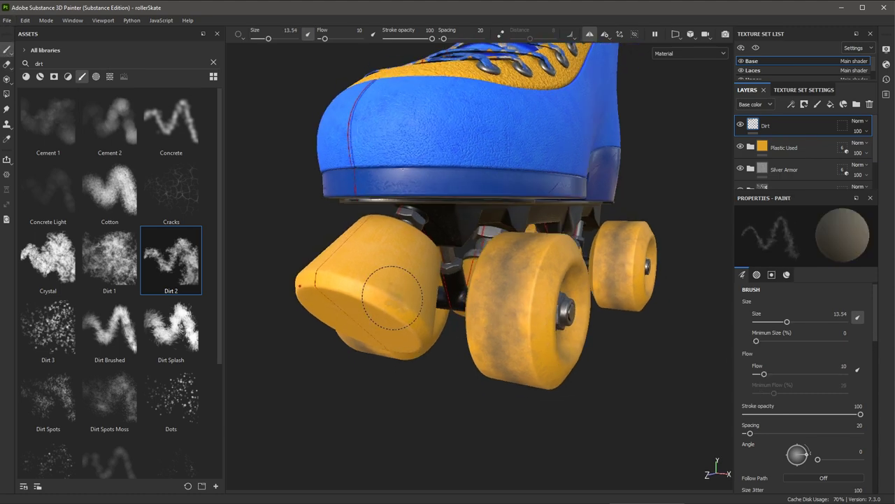
mouse_move(335, 276)
left_mouse_down("alt")
mouse_move(405, 287)
mouse_move(465, 273)
mouse_move(490, 308)
mouse_move(507, 311)
mouse_move(519, 281)
mouse_move(447, 305)
left_mouse_up("alt")
scroll(413, 302, "up", 2)
right_click_drag(412, 302, 440, 302, "ctrl")
left_click(412, 283)
left_click_drag(434, 301, 383, 280, "alt")
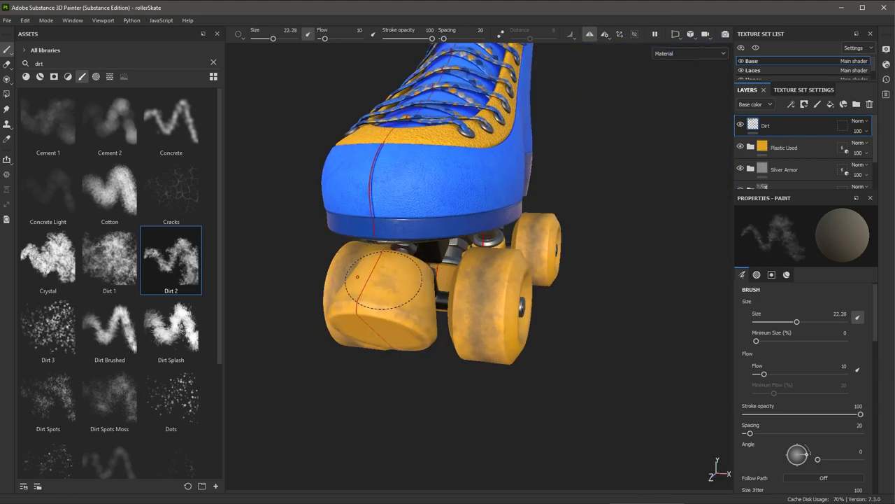
Step: Add dirt to the toe stop's flat face, using brush sizes 10.38 and 19.56
right_click_drag(397, 305, 379, 305, "ctrl")
left_click_drag(379, 301, 329, 273, "alt")
scroll(329, 273, "down", 2)
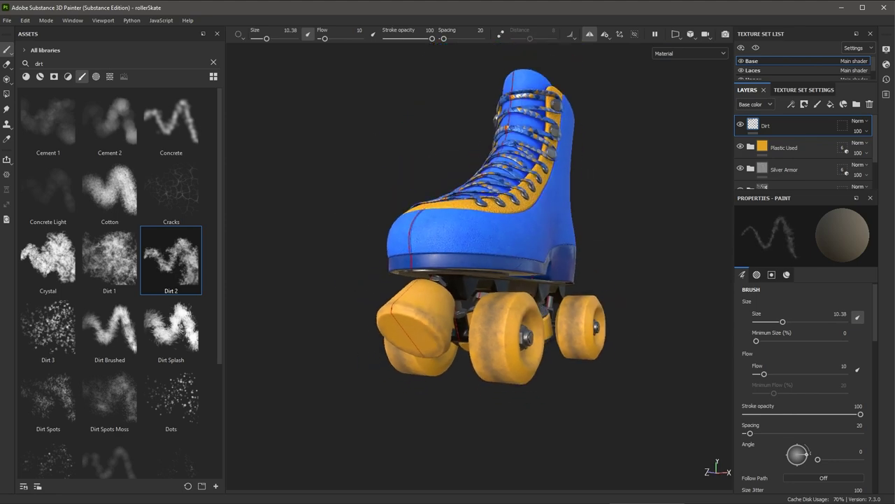
left_click_drag(476, 294, 439, 326, "alt")
right_click_drag(439, 325, 462, 325, "ctrl")
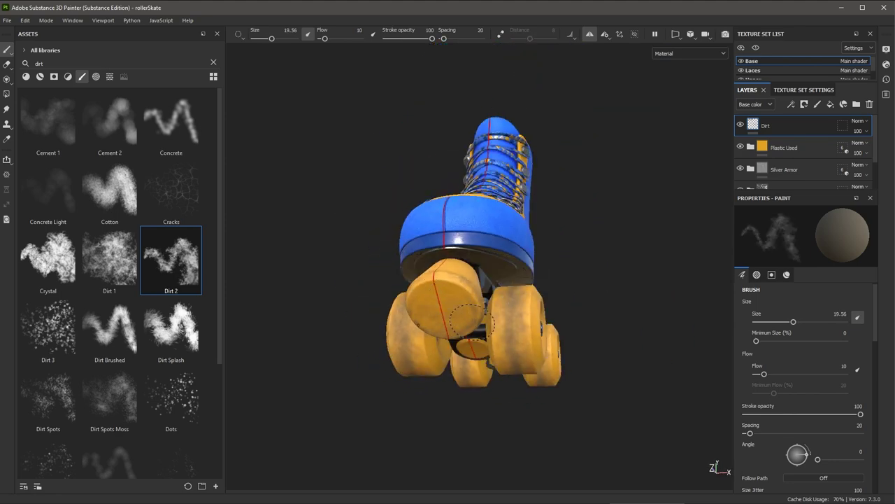
Step: Paint mirrored dirt on the rear truck's yellow bushing, using brush sizes 11.16 and 20.98
left_click_drag(473, 325, 391, 314, "alt")
right_click_drag(392, 314, 490, 329, "alt")
left_click_drag(490, 329, 443, 289, "alt")
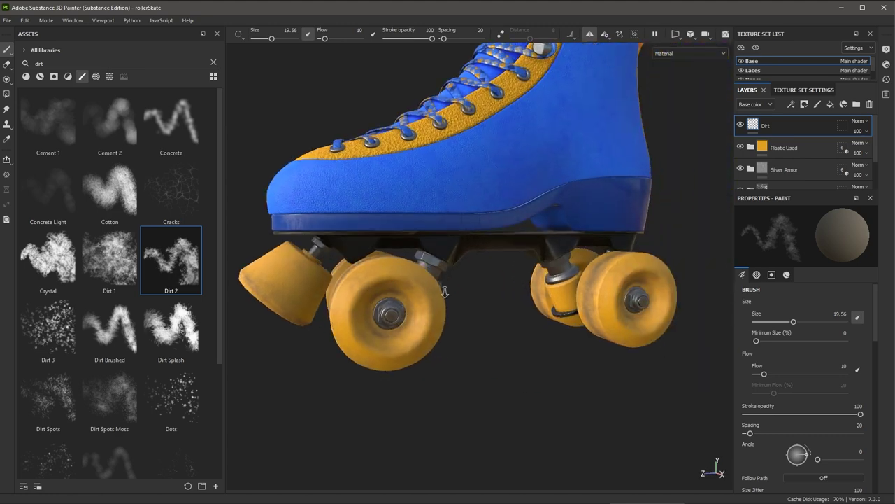
right_click_drag(443, 289, 661, 415, "alt")
left_click_drag(661, 415, 577, 383, "alt")
right_click_drag(603, 242, 585, 242, "ctrl")
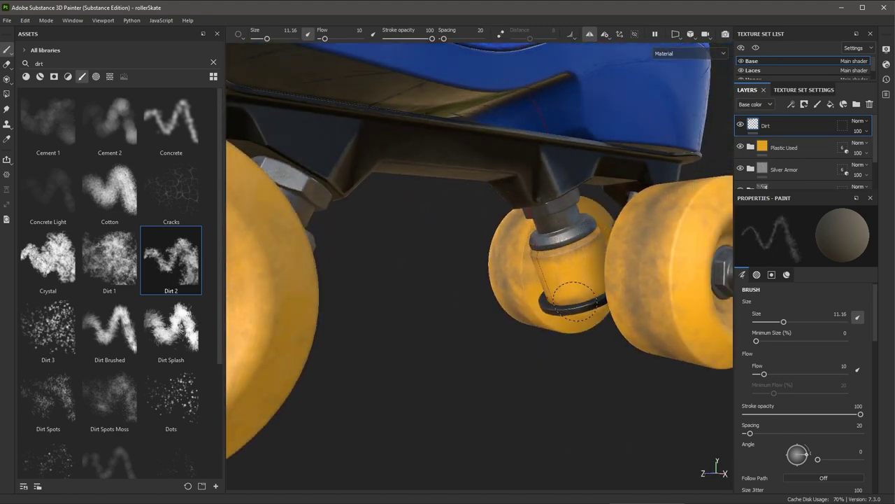
left_click_drag(575, 300, 548, 307, "alt")
right_click_drag(550, 285, 538, 301, "ctrl")
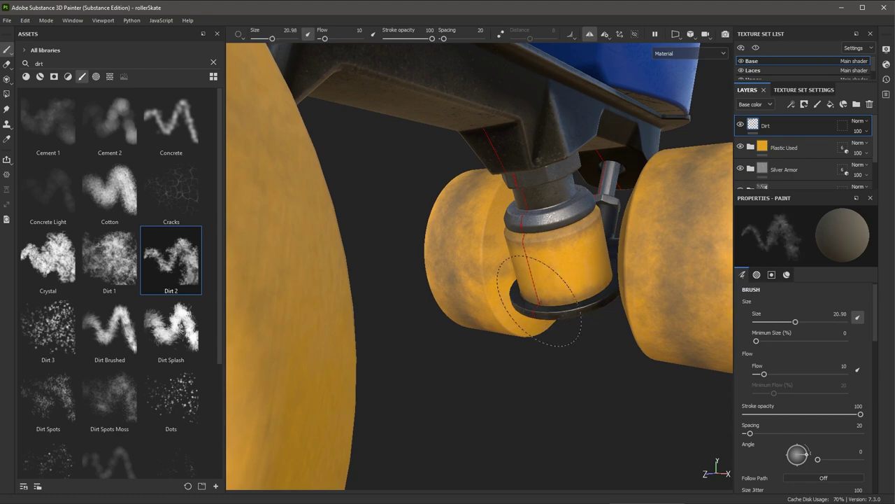
Step: Add dirt around the lower rim and upper edge of the rear bushing, with brush sizes 8.29, 11.02 and 20.27
left_click_drag(519, 286, 501, 330, "alt")
right_click_drag(501, 330, 472, 330, "shift")
right_click_drag(500, 254, 472, 253, "ctrl")
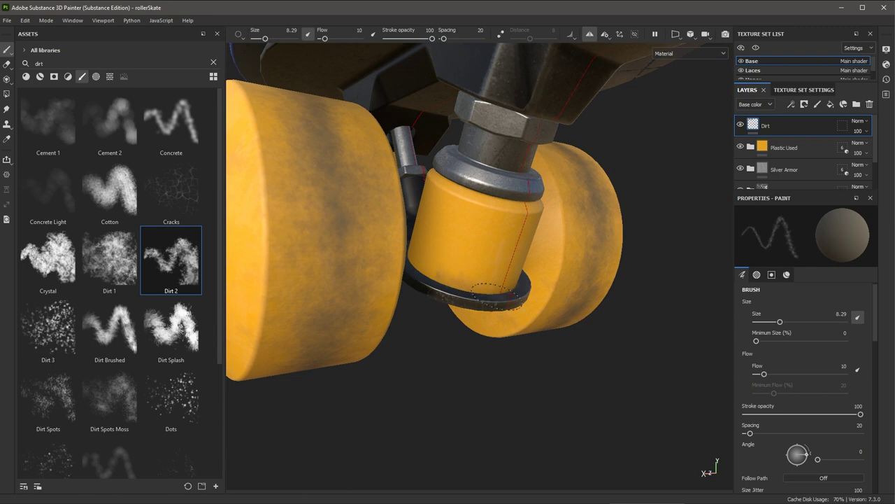
left_click_drag(461, 284, 486, 206, "alt")
right_click_drag(485, 206, 494, 207, "ctrl")
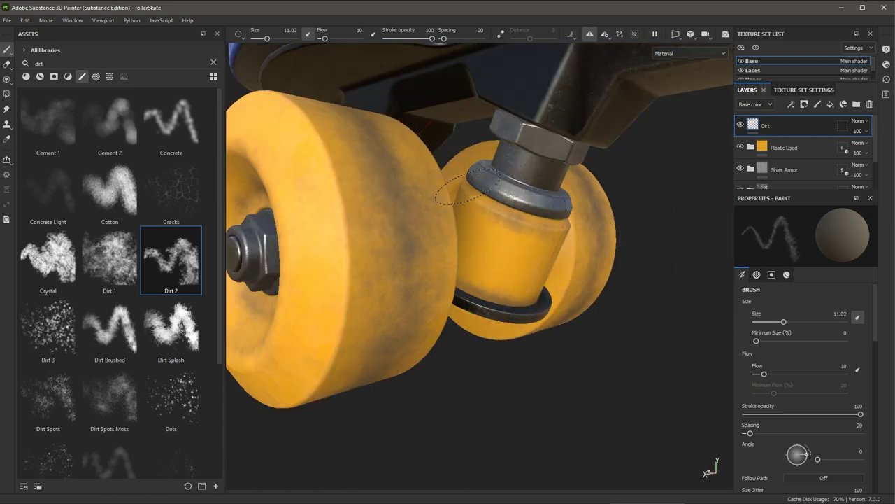
right_click_drag(511, 236, 539, 236, "ctrl")
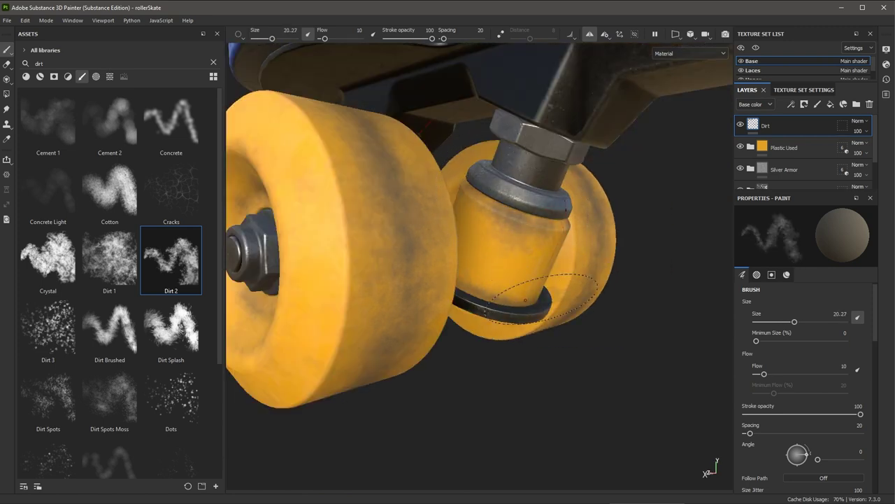
Step: Reduce the brush size to 10.92 and touch up the dirt on the front side of the rear bushing
right_click_drag(552, 266, 455, 240, "alt")
left_click_drag(456, 239, 553, 284, "alt")
right_click_drag(553, 284, 623, 338, "alt")
middle_click_drag(622, 338, 435, 283, "alt")
mouse_move(435, 284)
left_mouse_down("alt")
mouse_move(485, 300)
mouse_move(445, 304)
left_mouse_up("alt")
right_click_drag(535, 186, 498, 185, "ctrl")
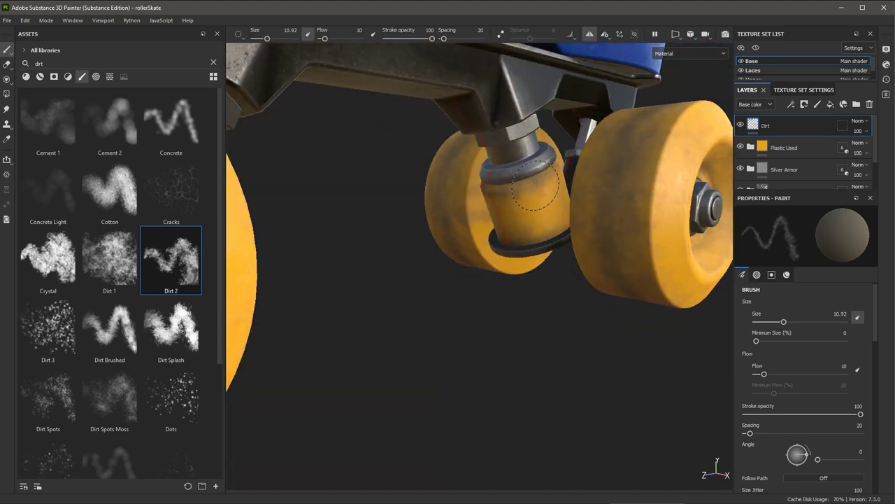
Step: Examine the dirt on the whole skate and look over the Dirt layer's blending modes and opacity
left_click_drag(527, 208, 503, 285, "alt")
right_click_drag(503, 286, 499, 316, "alt")
left_click_drag(500, 315, 517, 320, "alt")
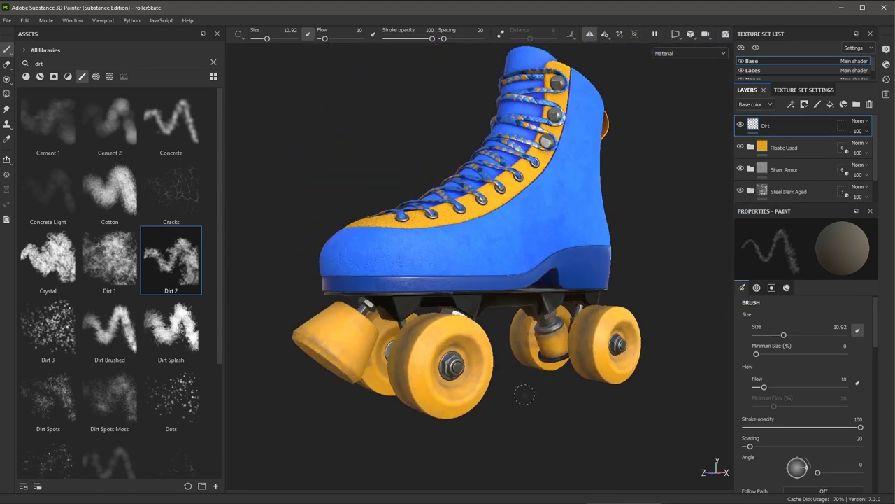
middle_click_drag(525, 394, 546, 371, "alt")
right_click_drag(546, 371, 564, 390, "alt")
mouse_move(564, 389)
left_mouse_down("alt")
mouse_move(545, 390)
mouse_move(600, 366)
mouse_move(626, 261)
mouse_move(651, 269)
left_mouse_up("alt")
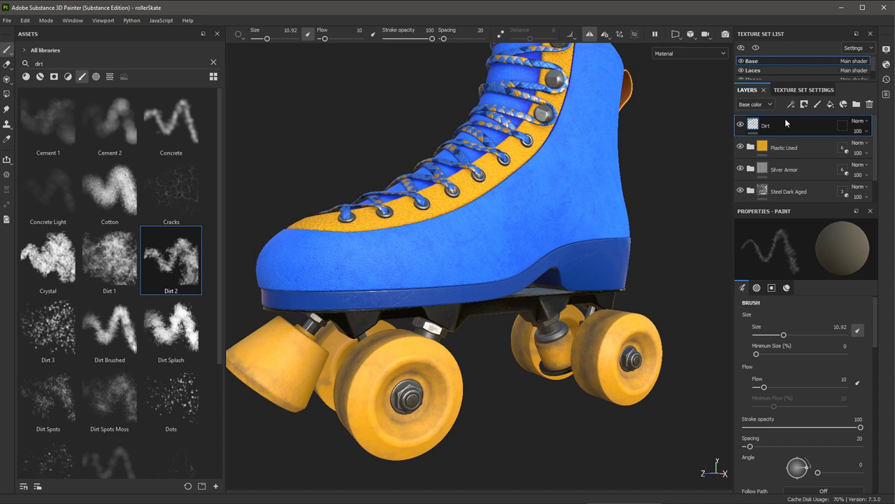
left_click(866, 121)
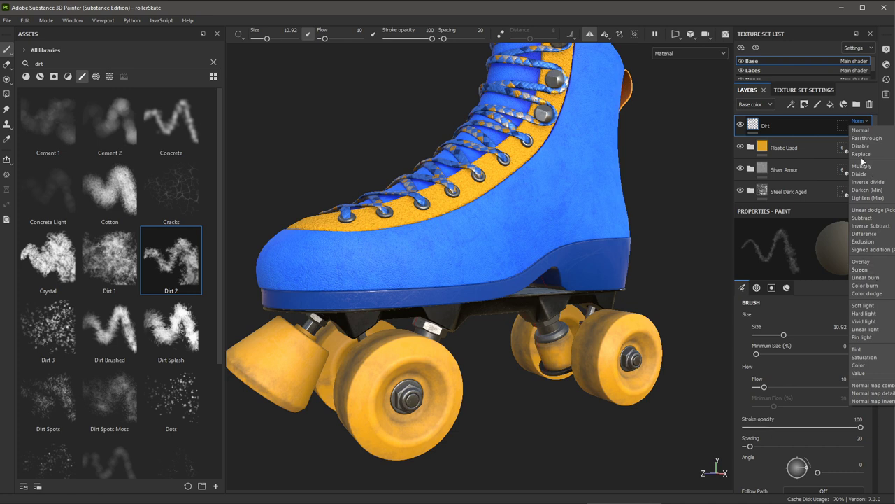
left_click(813, 128)
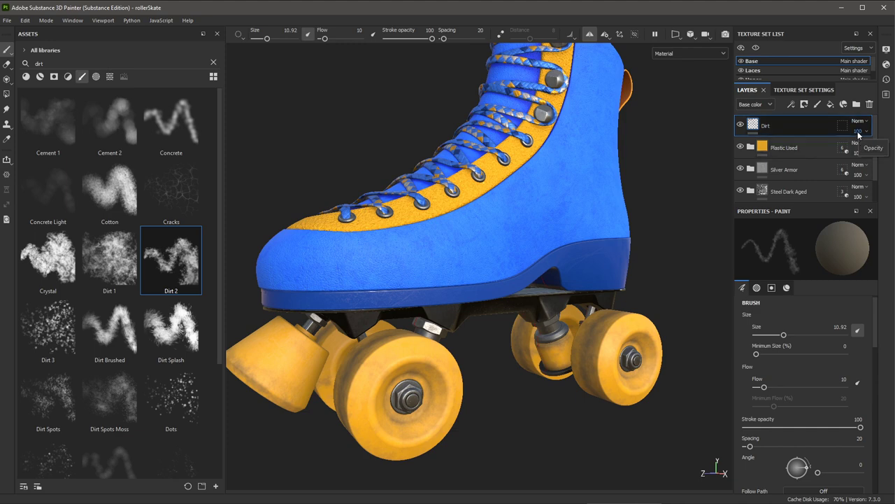
middle_click_drag(596, 356, 624, 280, "alt")
scroll(593, 355, "up", 1)
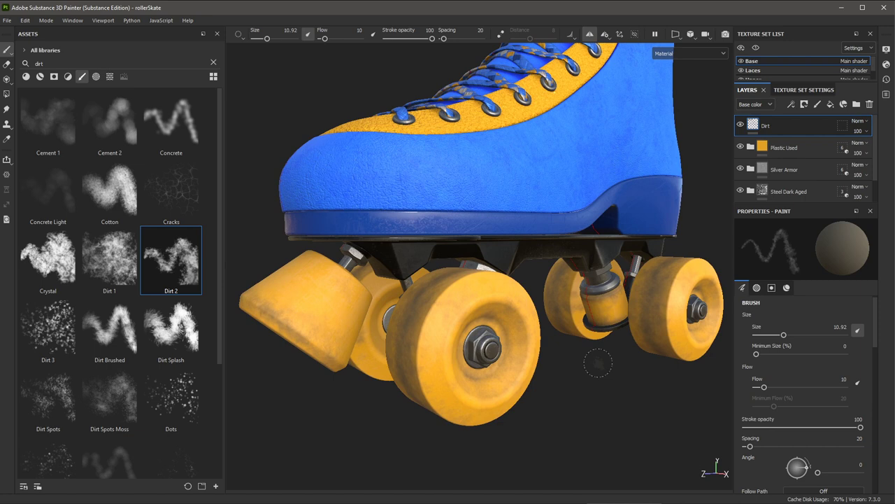
left_click(859, 131)
mouse_move(890, 149)
left_mouse_down()
mouse_move(879, 150)
mouse_move(889, 148)
left_mouse_up()
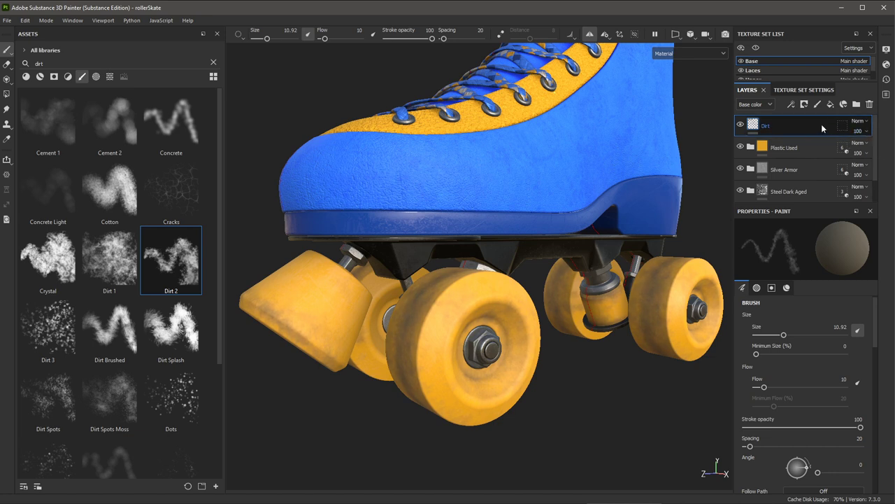
Step: Set the Dirt layer's base color blending mode to Multiply and its opacity to 80
left_click(857, 122)
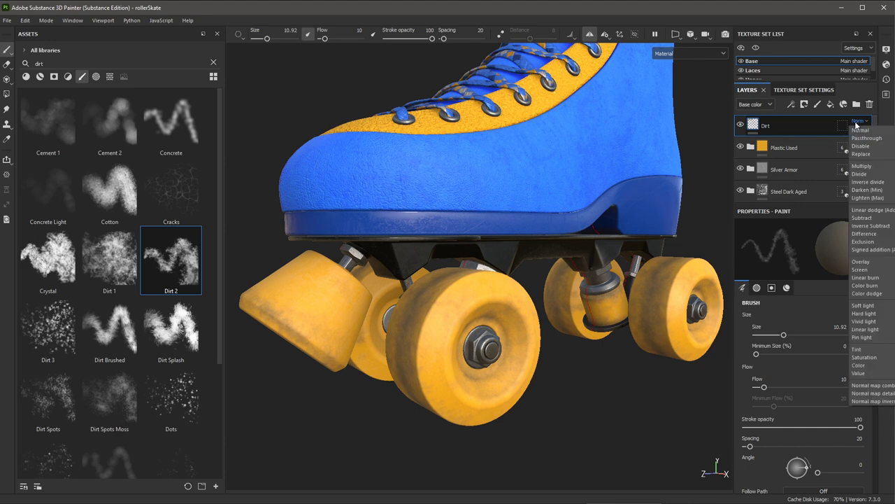
left_click(861, 166)
scroll(553, 384, "up", 2)
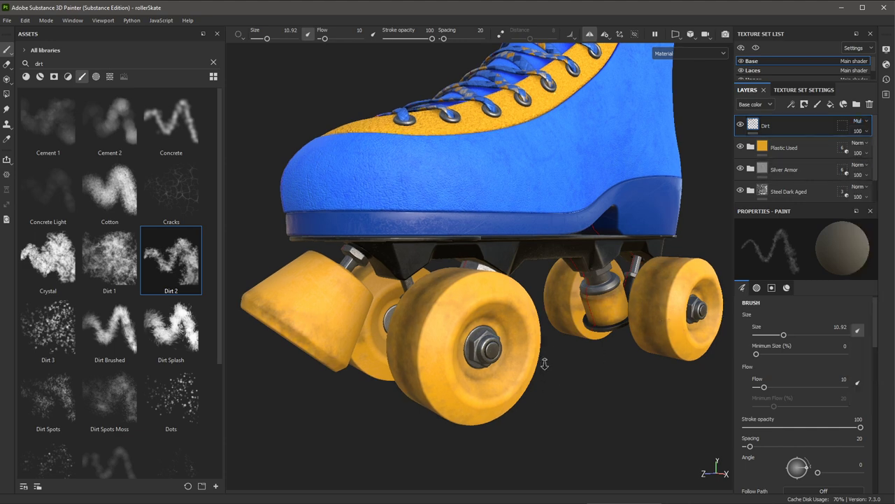
left_click_drag(553, 383, 560, 365, "alt")
left_click(858, 131)
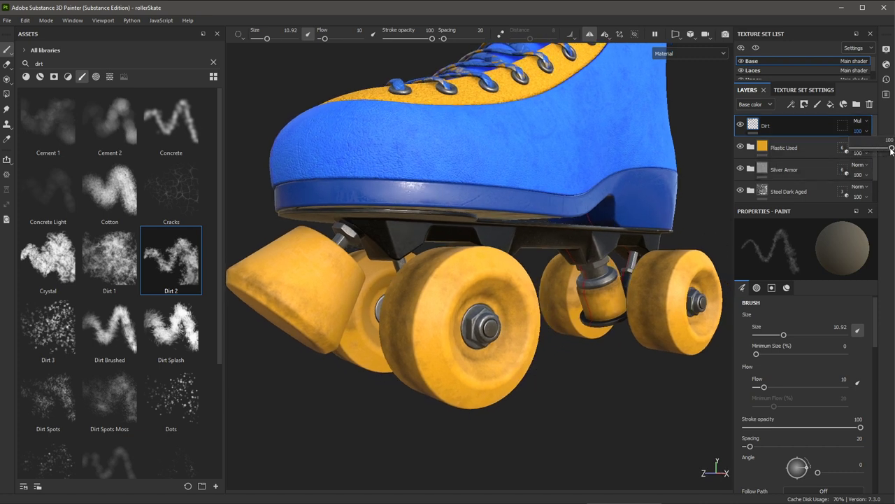
left_click_drag(893, 148, 885, 151)
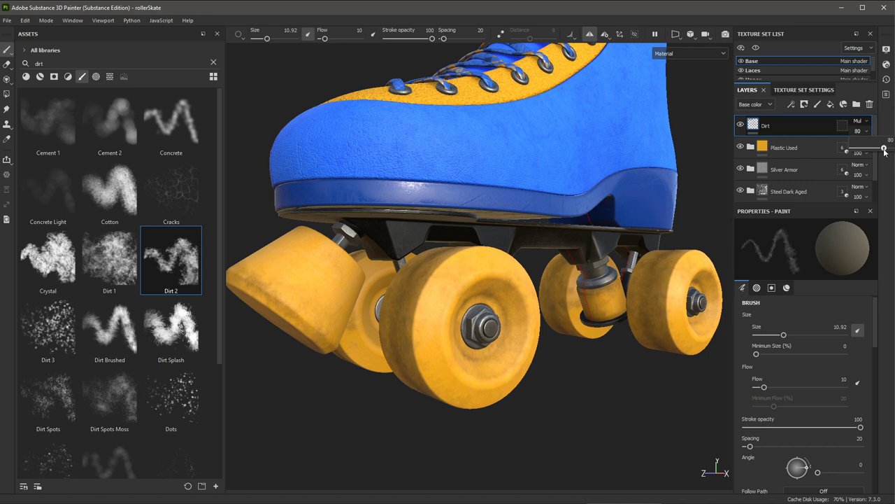
left_click_drag(489, 392, 592, 370, "alt")
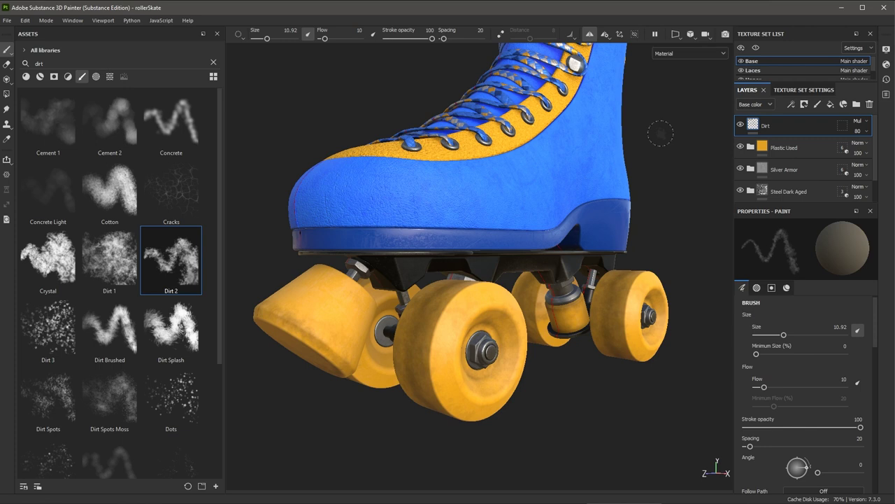
Step: Check the brush's material channels and the list of channels whose layer blending can be adjusted
left_click(786, 287)
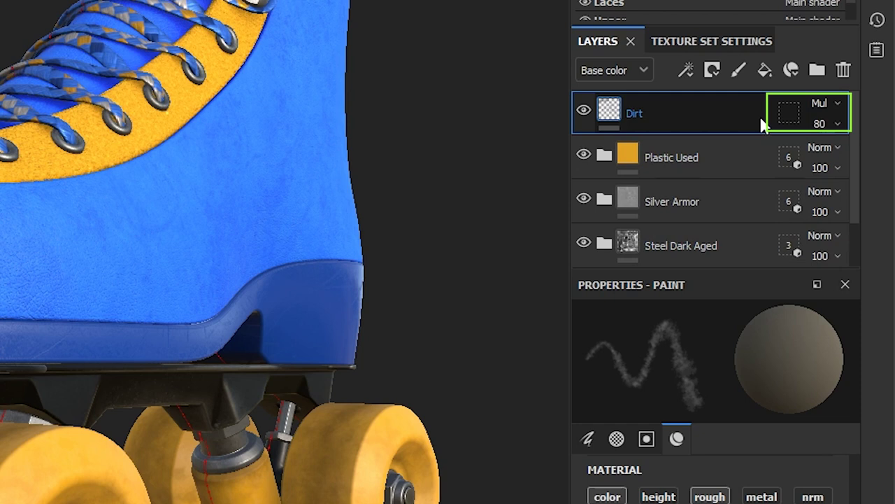
left_click(644, 70)
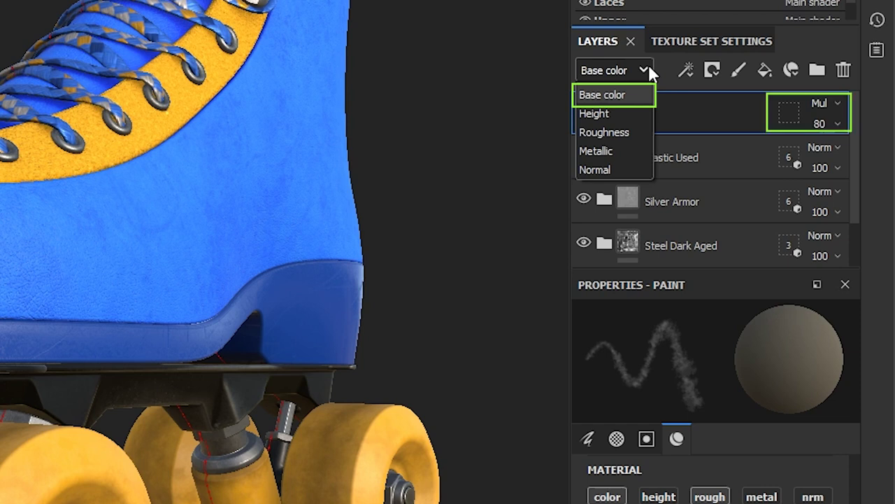
left_click(648, 68)
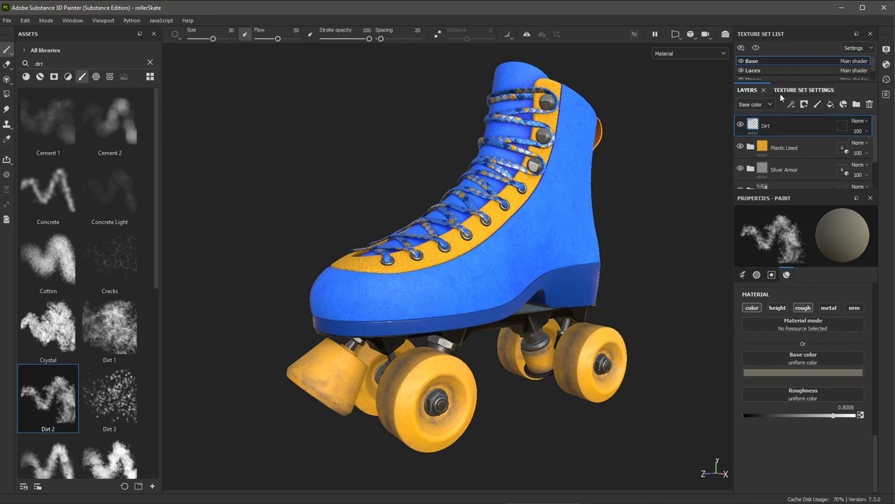
Step: Enlarge the texture set list, switch to the Upper texture set and collapse its Plastic Glossy Scuffed folder
left_click_drag(784, 84, 789, 107)
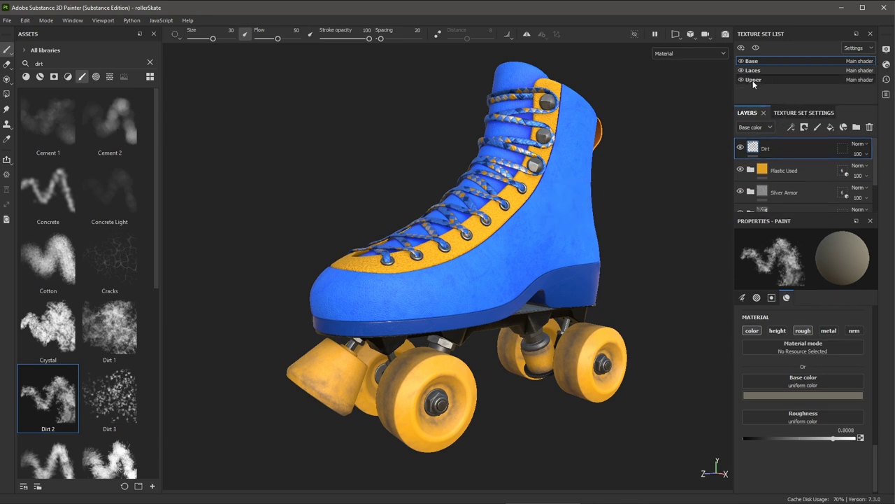
left_click(758, 81)
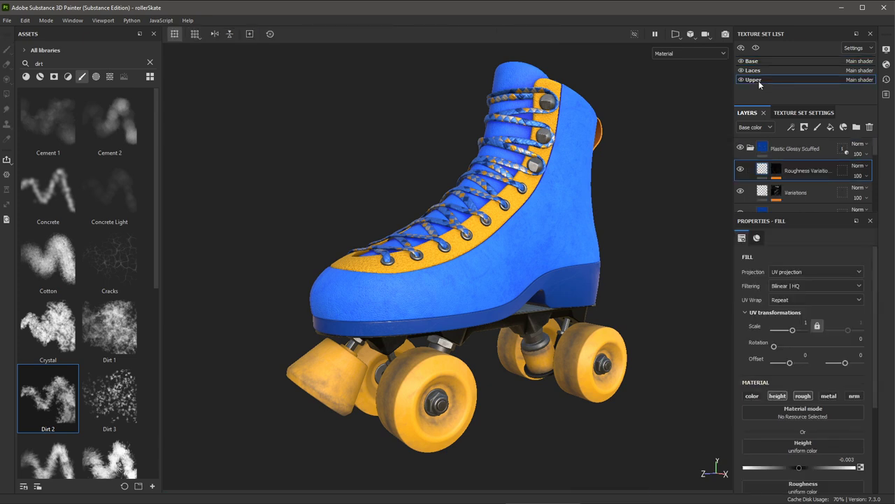
left_click(751, 148)
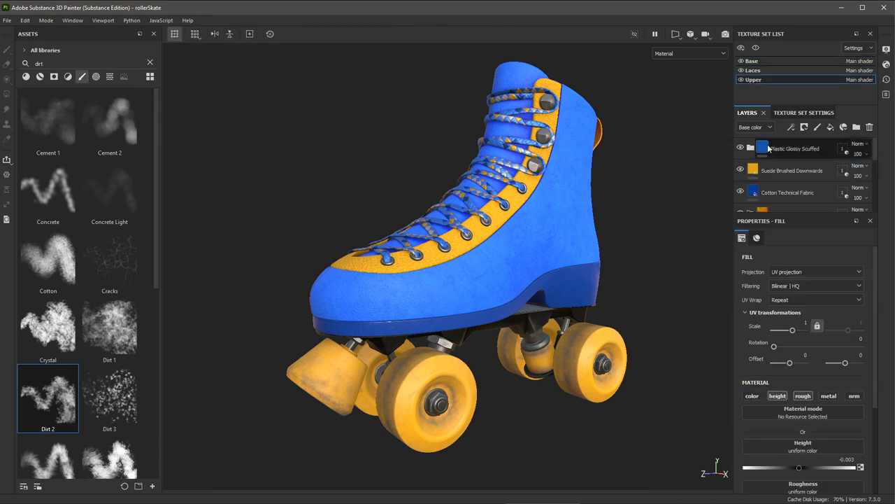
Step: Add a paint layer above the Plastic Glossy Scuffed folder and name it Stitching
left_click(803, 147)
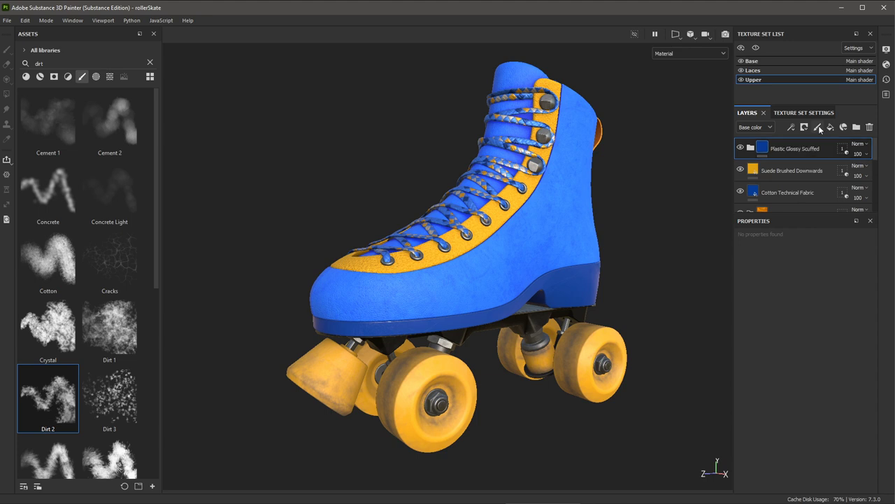
left_click(817, 127)
double_click(770, 148)
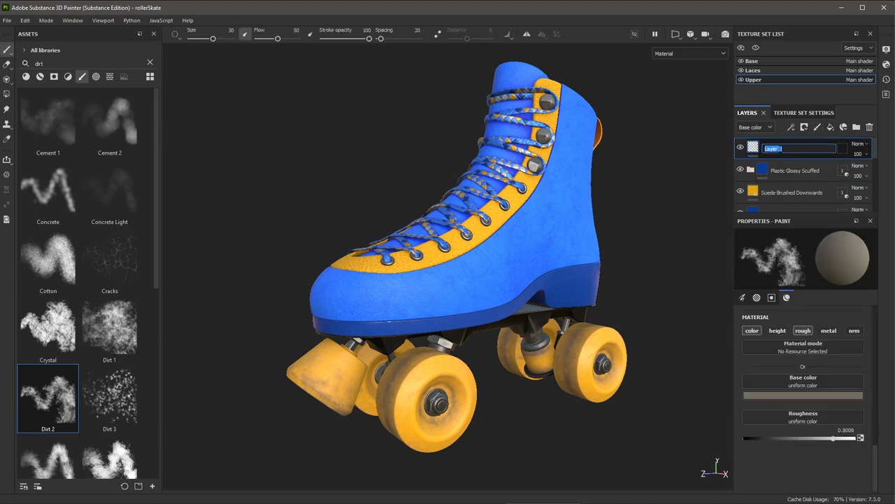
type("Stitching")
key("Return")
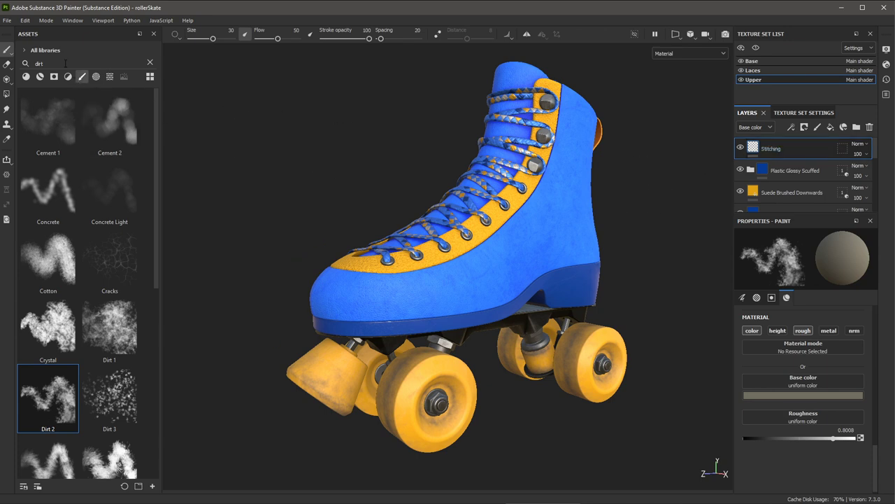
Step: Search the brushes for "stitch" and select the Stitches Straight brush
left_click(64, 63)
left_click_drag(68, 63, 29, 63)
type("stitchi")
key("BackSpace")
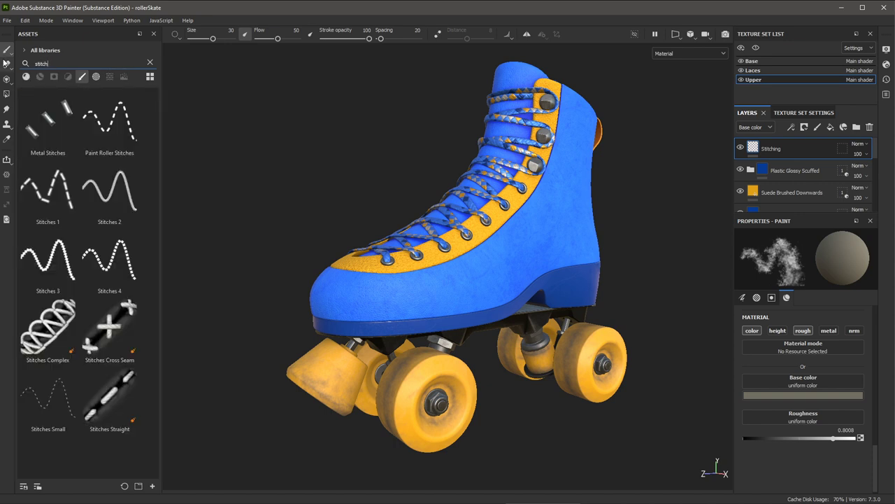
mouse_move(107, 402)
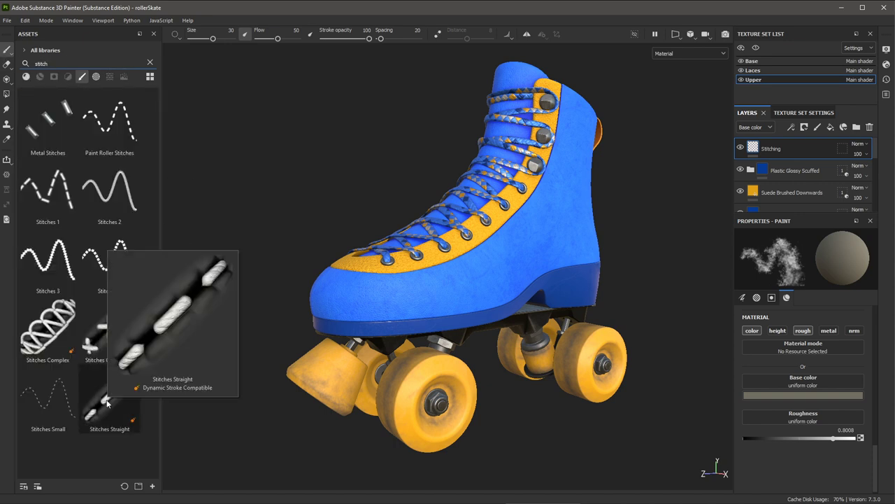
left_click(107, 403)
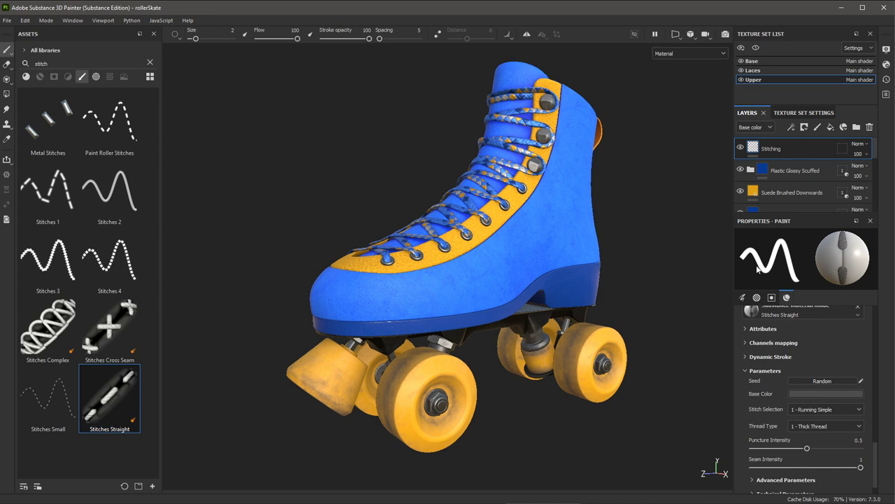
Step: Set the Stitches Straight material's base color to a very light grey
scroll(832, 351, "up", 2)
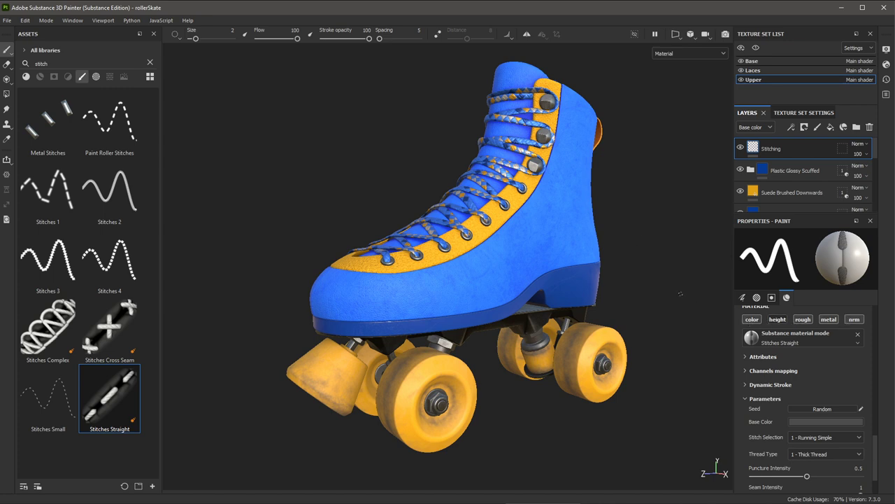
left_click(798, 423)
left_click_drag(805, 357, 794, 337)
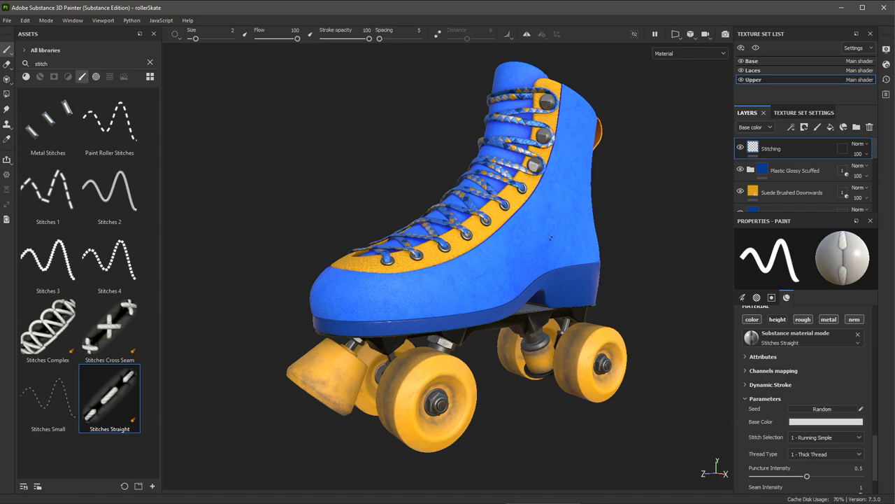
Step: Increase the stitch brush size to 5.35, judging it against the yellow trim beside the lace eyelets
scroll(550, 238, "up", 5)
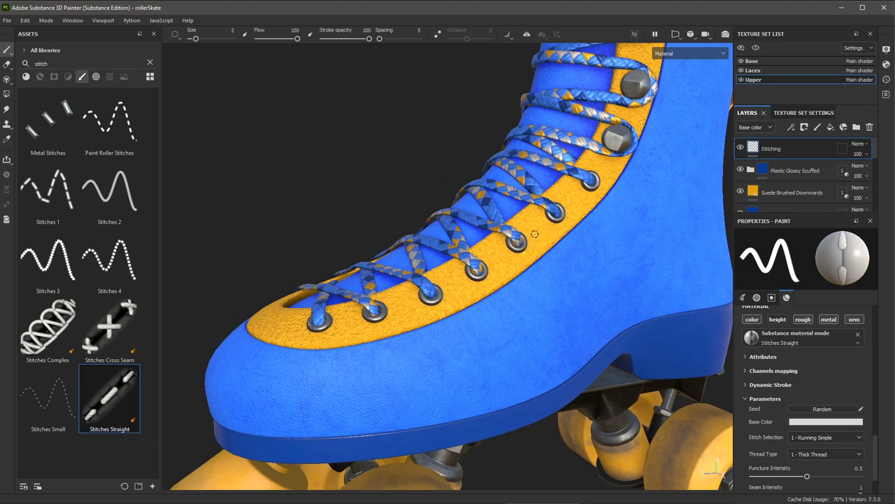
key("ctrl")
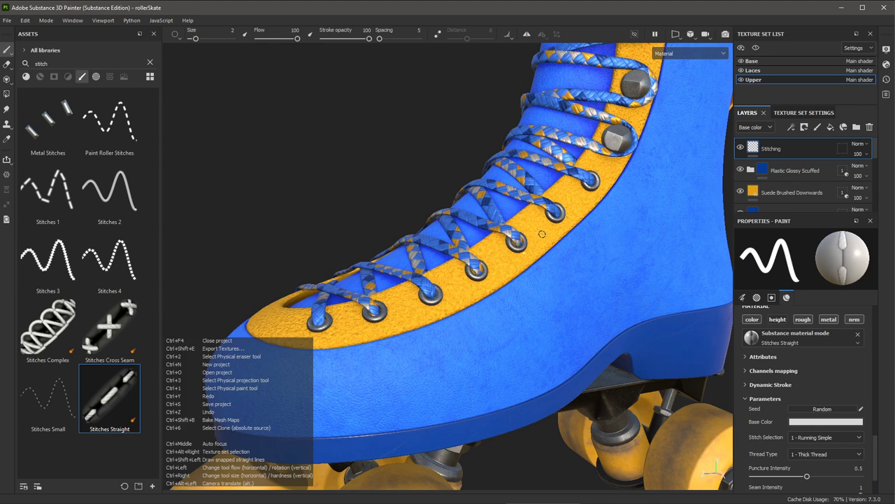
right_click_drag(542, 234, 543, 234, "ctrl")
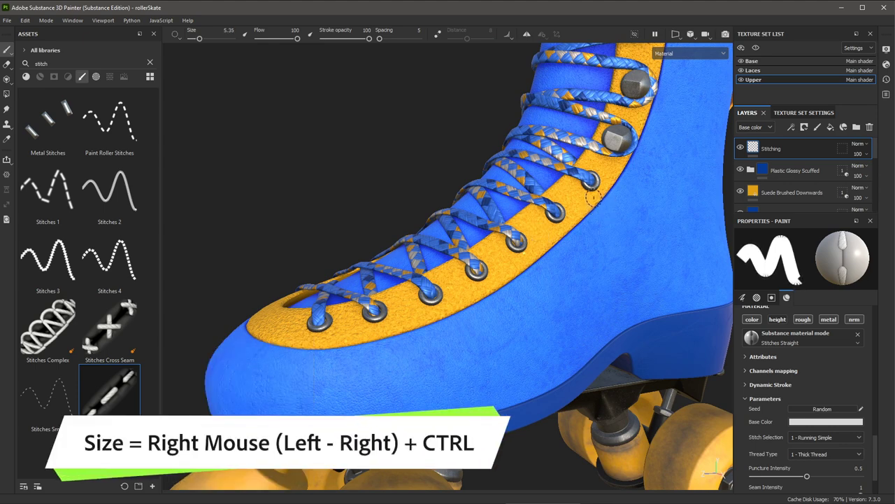
Step: Try a freehand row of stitches along the yellow trim beside the lower lace eyelets, then undo the stroke
mouse_move(593, 198)
left_mouse_down()
mouse_move(493, 280)
mouse_move(396, 327)
left_mouse_up()
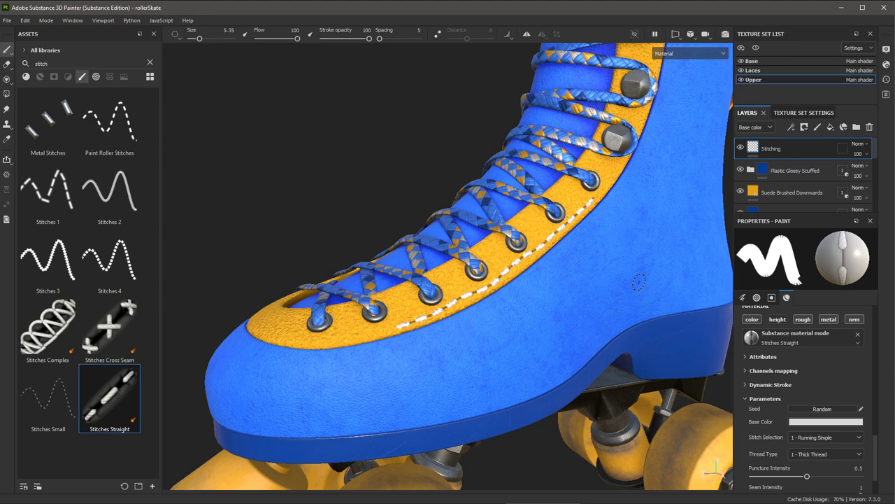
key("ctrl+z")
Step: Turn on Lazy Mouse for the stitch brush and set its distance to 3.1
right_click_drag(637, 277, 605, 261, "alt")
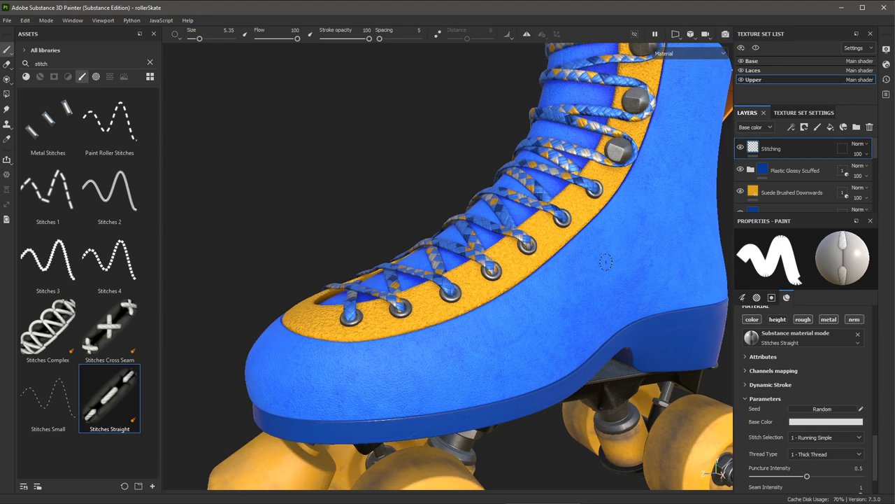
left_click(437, 35)
left_click_drag(467, 42, 457, 45)
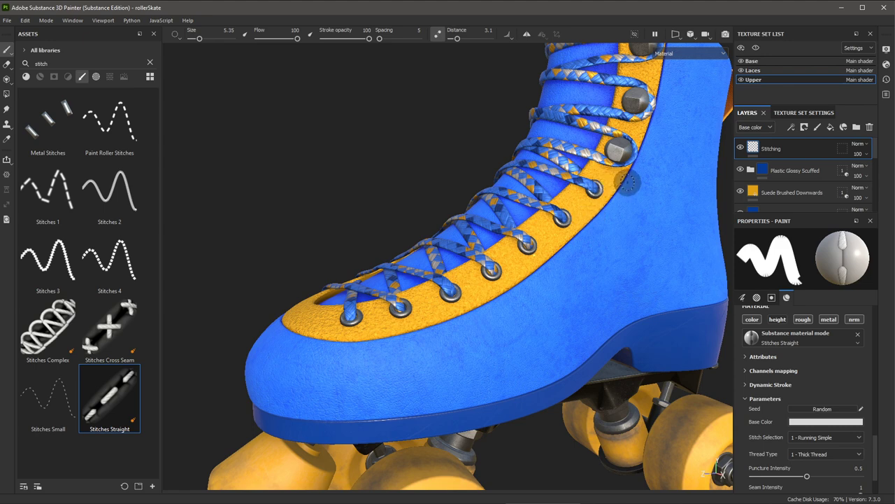
Step: Paint a smooth row of stitches along the yellow trim's outer edge, from beside the uppermost round eyelet down to the toe
mouse_move(620, 175)
left_mouse_down()
mouse_move(556, 245)
mouse_move(444, 309)
mouse_move(352, 334)
mouse_move(290, 322)
left_mouse_up()
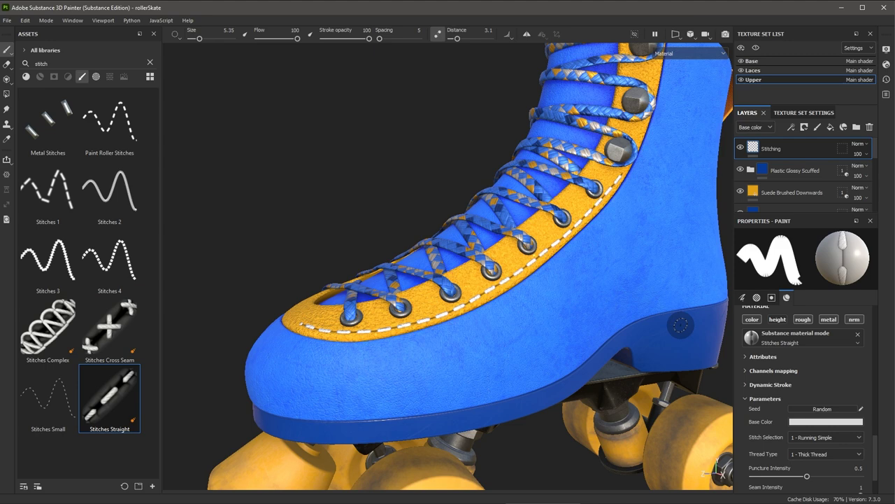
scroll(570, 273, "down", 6)
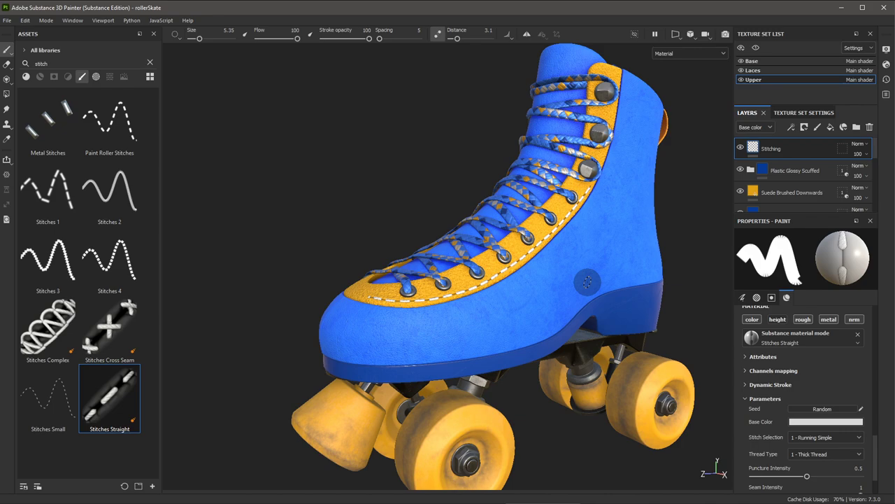
mouse_move(511, 255)
left_mouse_down("alt")
mouse_move(181, 256)
mouse_move(560, 215)
mouse_move(549, 250)
mouse_move(611, 227)
mouse_move(495, 267)
mouse_move(502, 244)
mouse_move(575, 256)
left_mouse_up("alt")
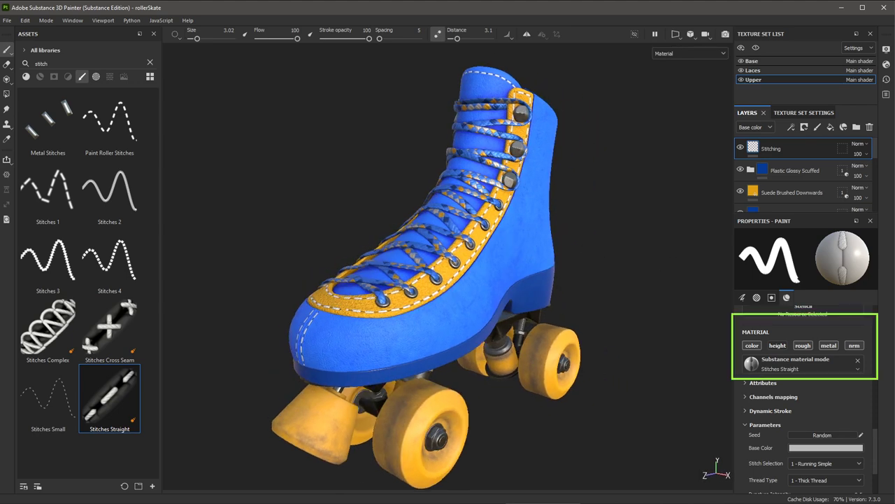